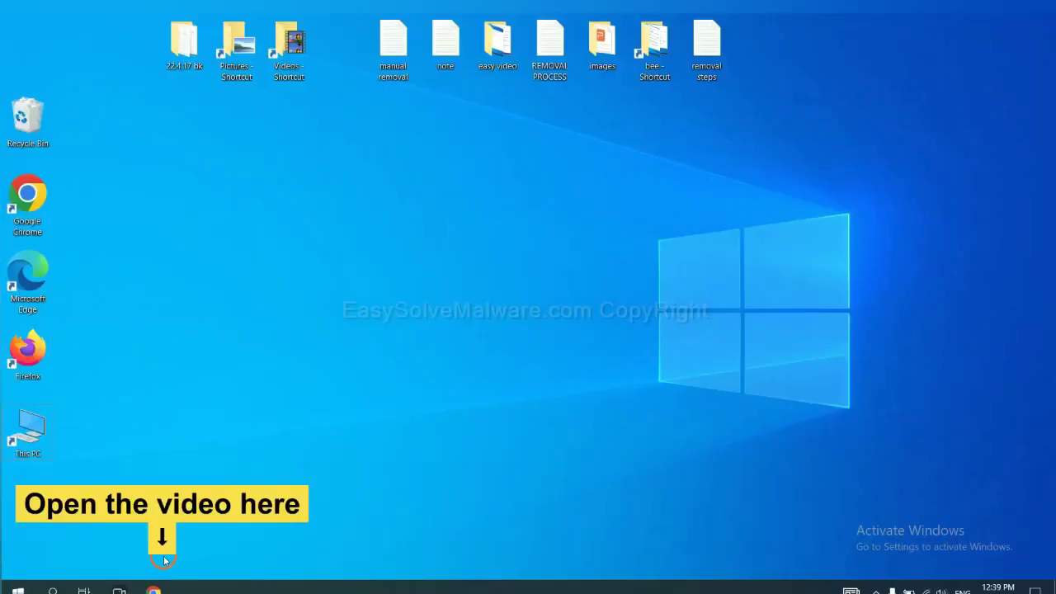
# Open the EasySolveMalware removal guide from the video description and download SpyHunter for Windows
pyautogui.click(159, 589)
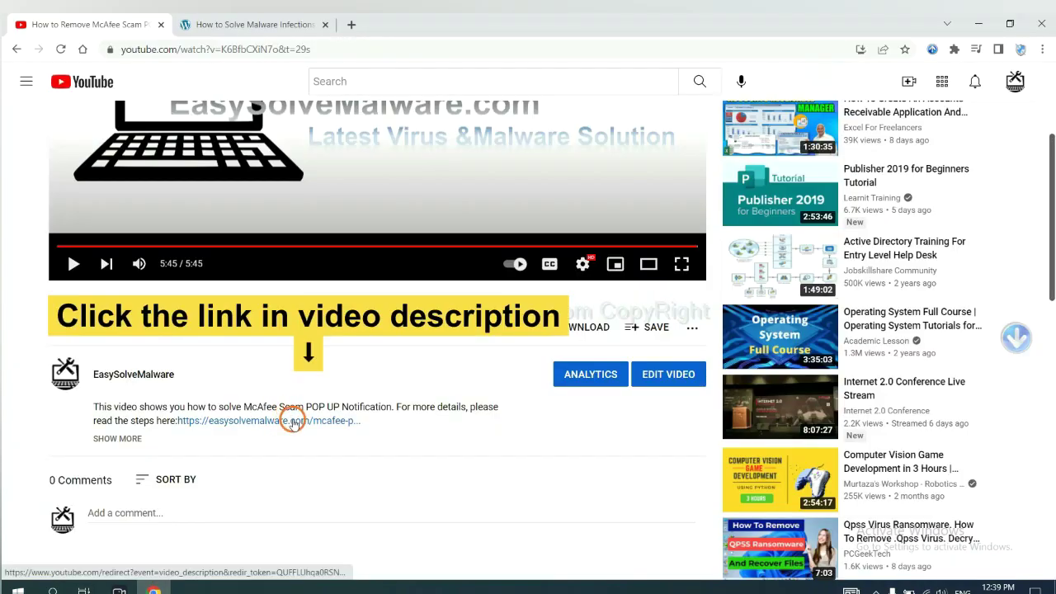
pyautogui.click(293, 421)
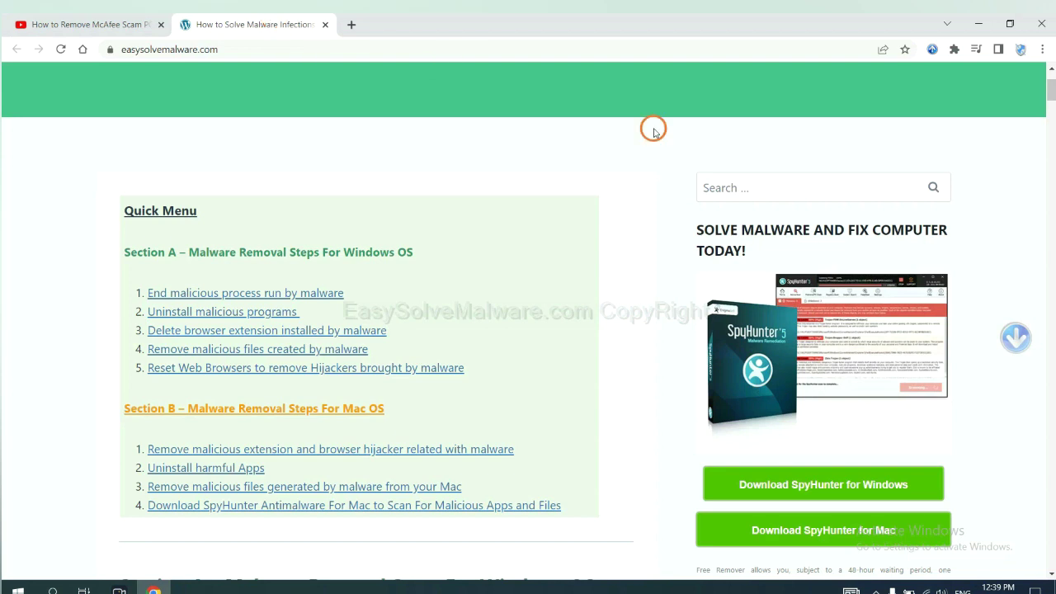
pyautogui.scroll(-3, 1049, 294)
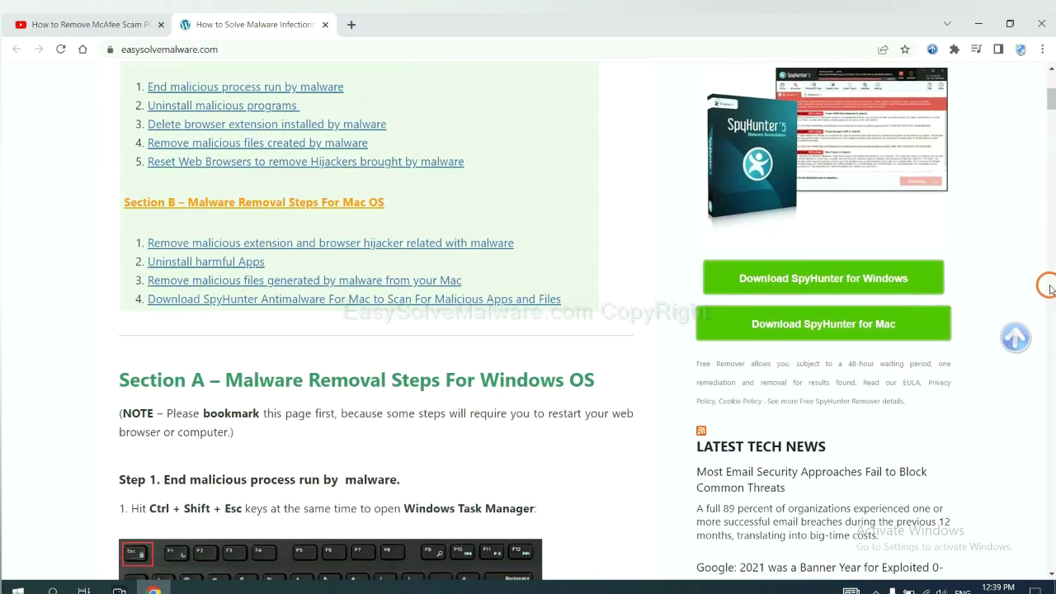
pyautogui.click(898, 275)
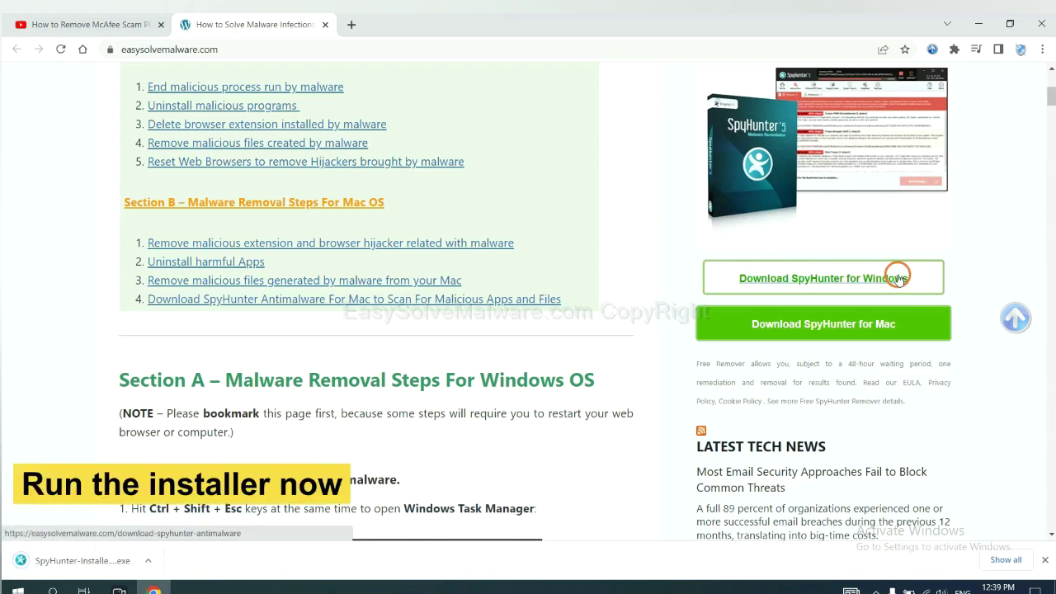
# Run the SpyHunter installer in English, accept the EULA and start installing SpyHunter 5
pyautogui.click(69, 562)
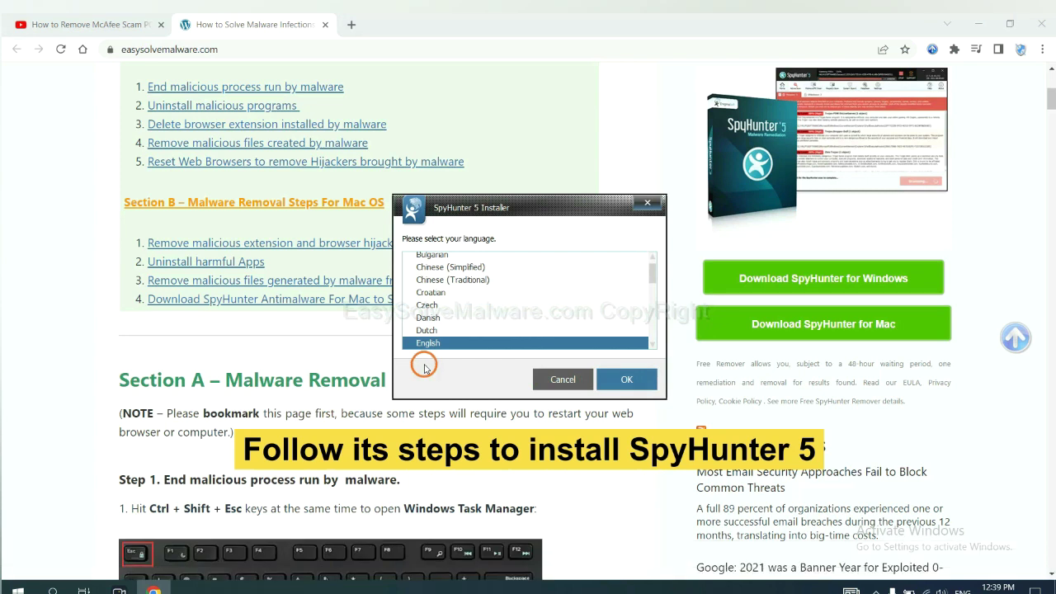
pyautogui.click(619, 377)
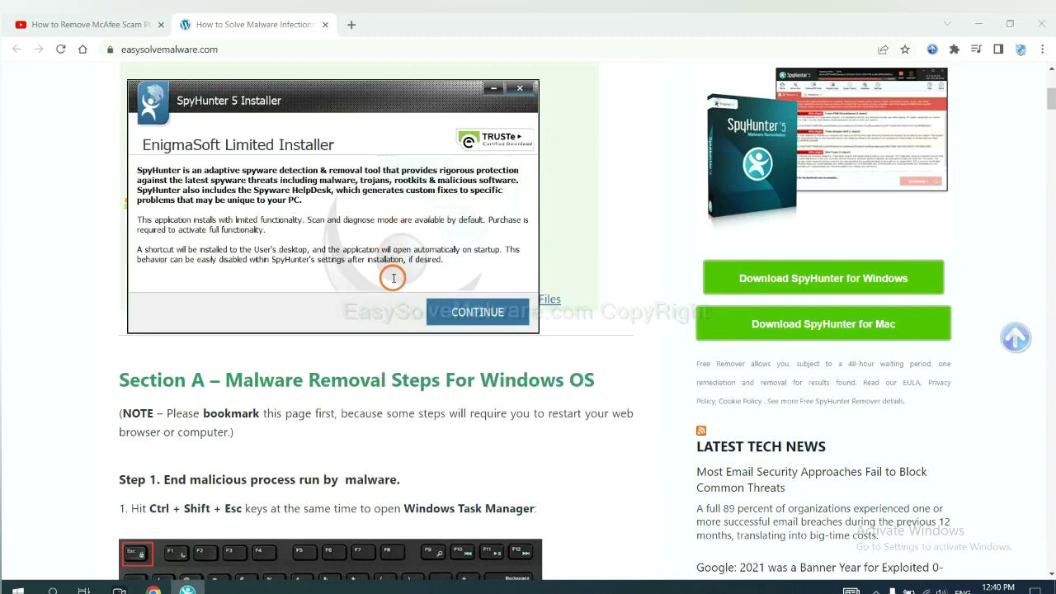
pyautogui.click(453, 315)
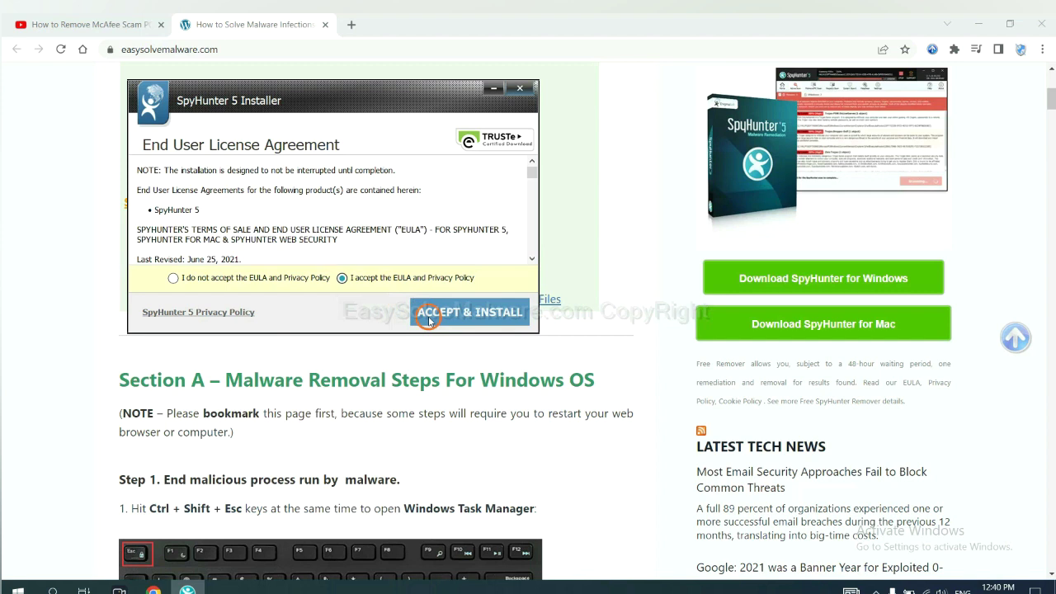
pyautogui.click(428, 320)
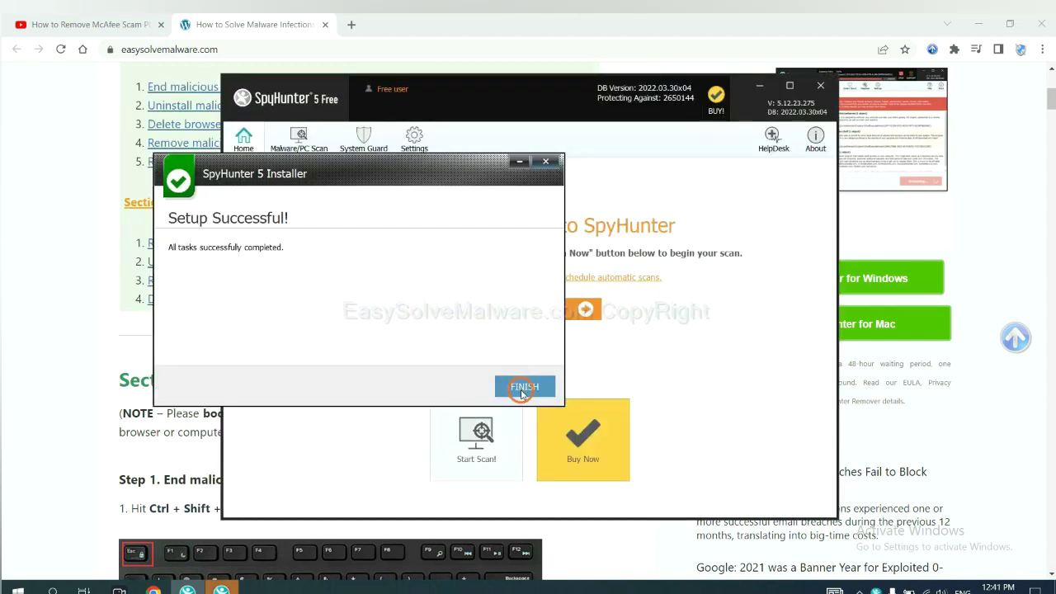
# Finish setup, scan the PC, and continue past the unknown object remove360.bat
pyautogui.click(523, 384)
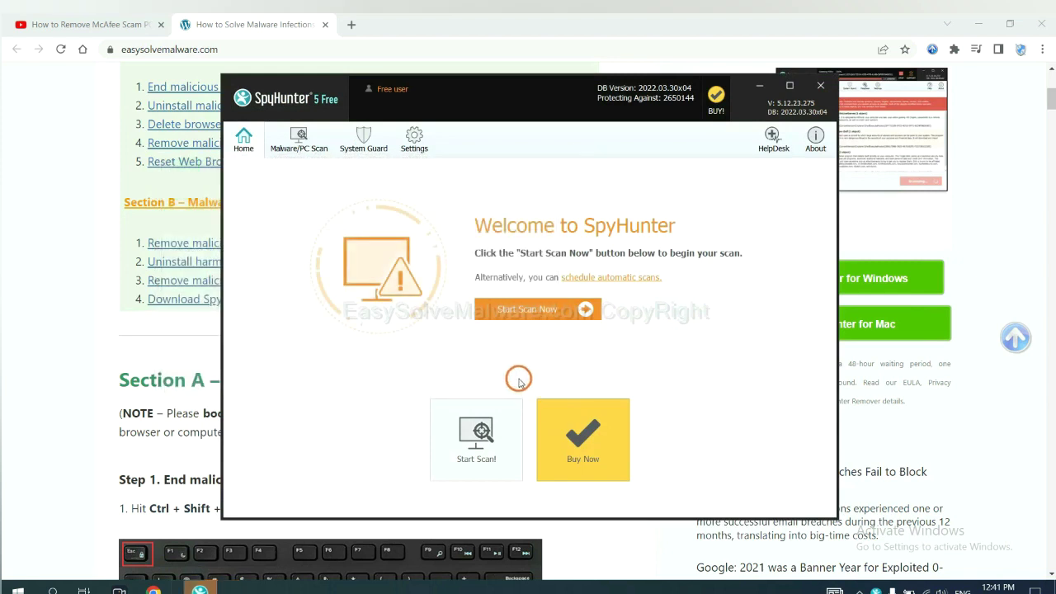
pyautogui.click(522, 318)
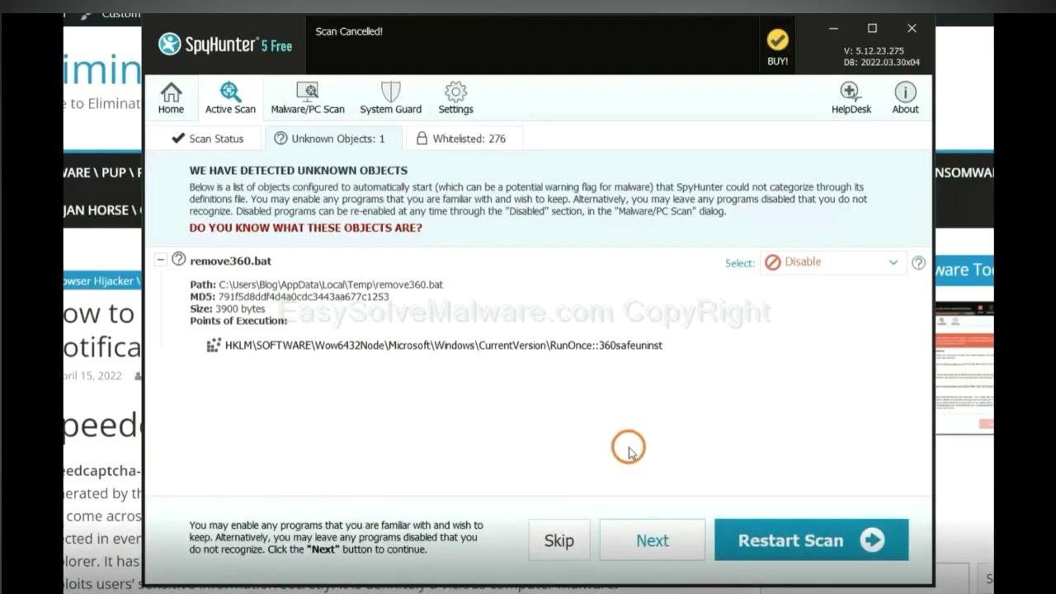
pyautogui.click(648, 540)
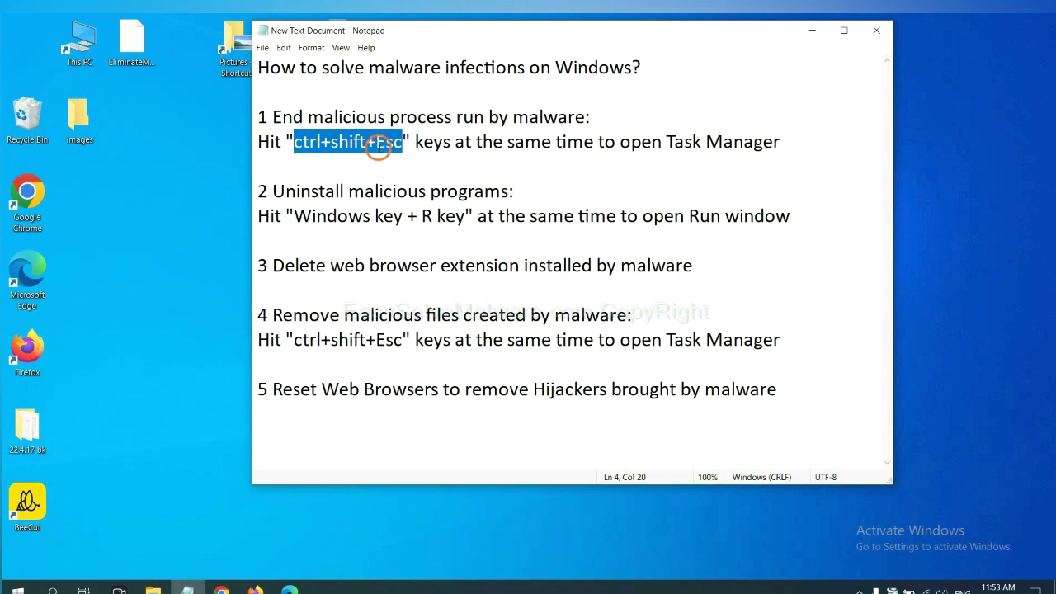
# Open Task Manager with Ctrl+Shift+Esc, end the Usermode Font Driver Host process, then close it
pyautogui.moveTo(402, 143); pyautogui.dragTo(299, 143)
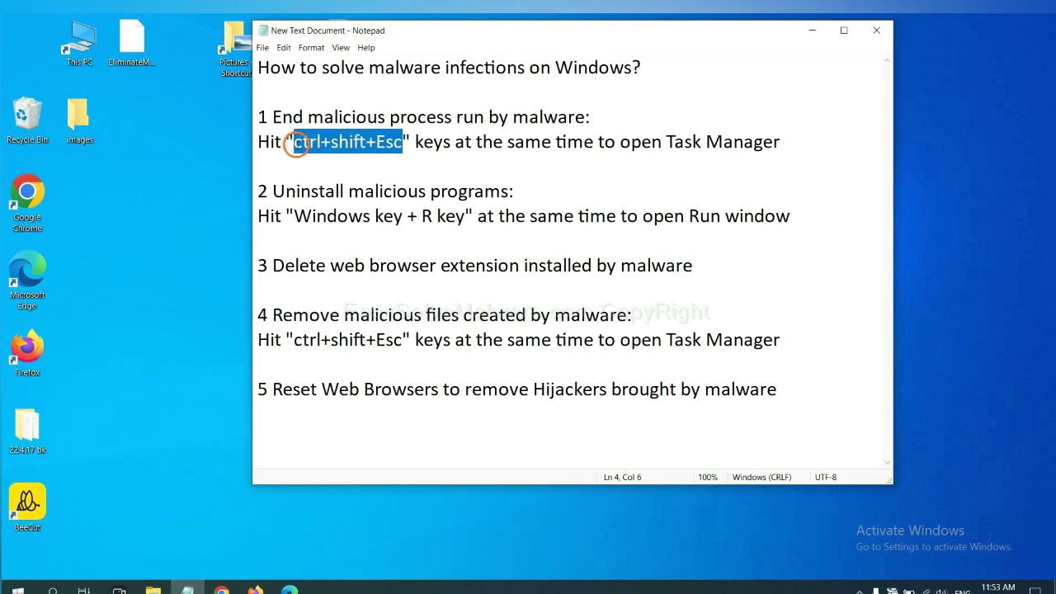
pyautogui.hotkey('ctrl', 'shift', 'Escape')
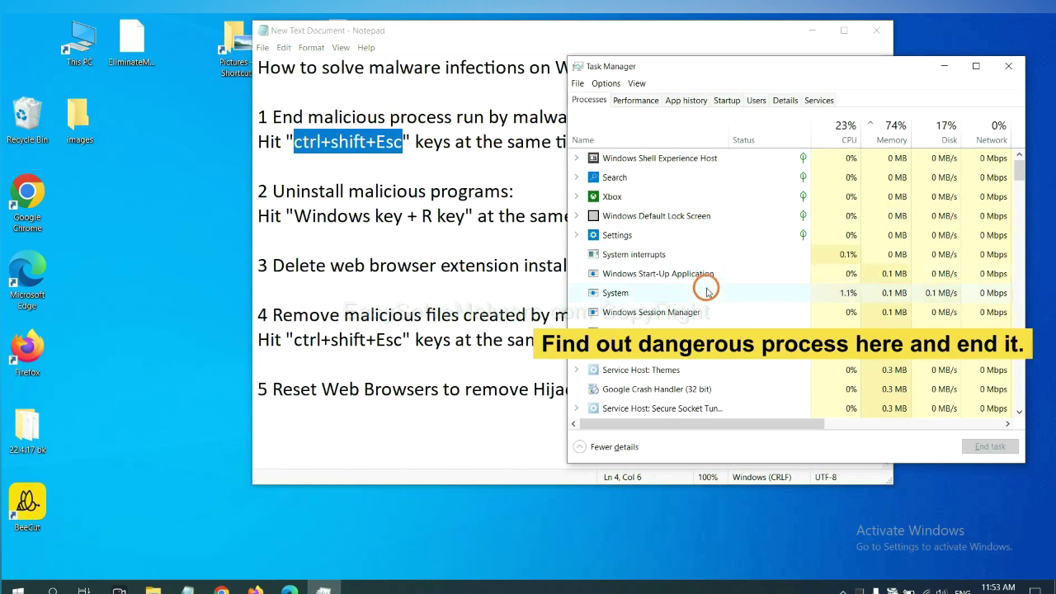
pyautogui.click(708, 292)
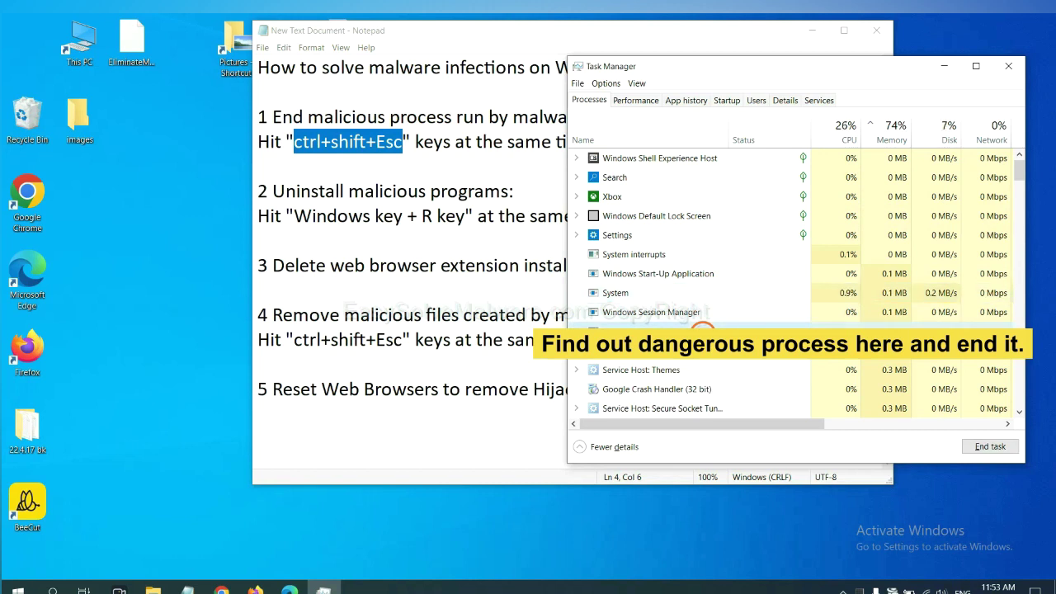
pyautogui.click(1001, 447)
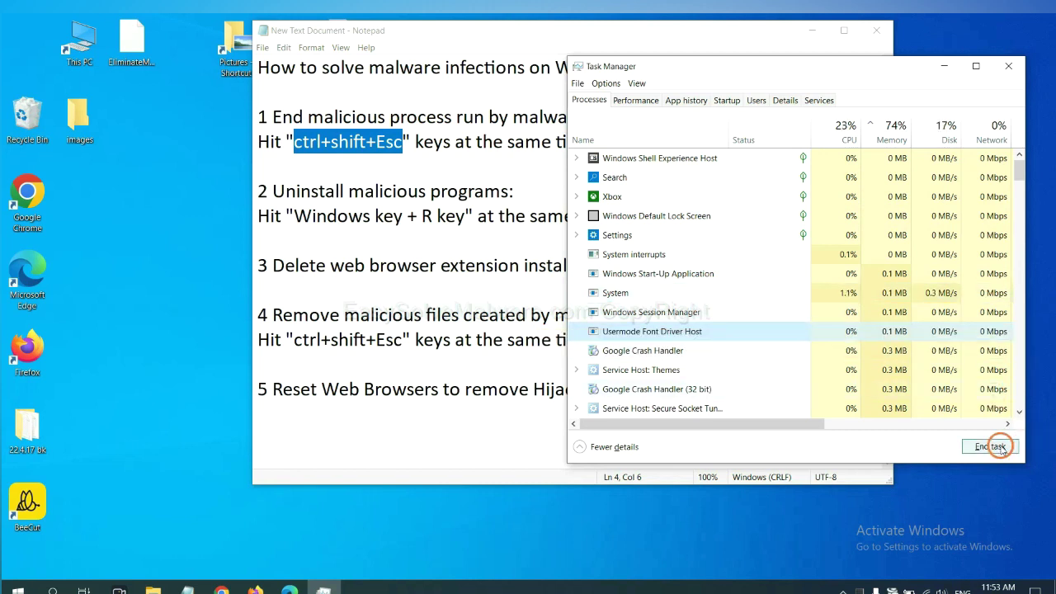
pyautogui.click(1001, 68)
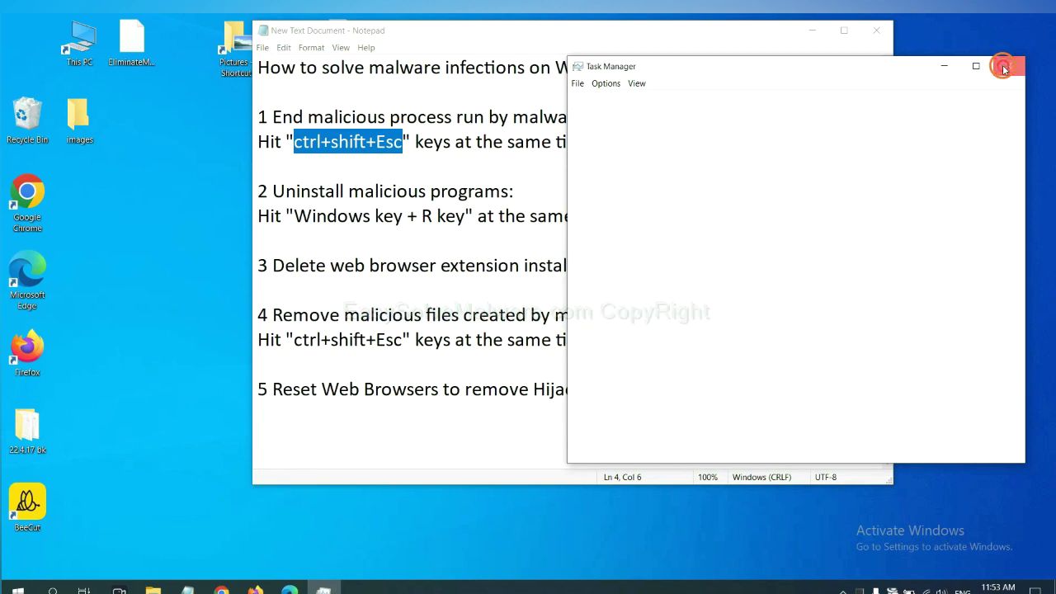
pyautogui.click(660, 239)
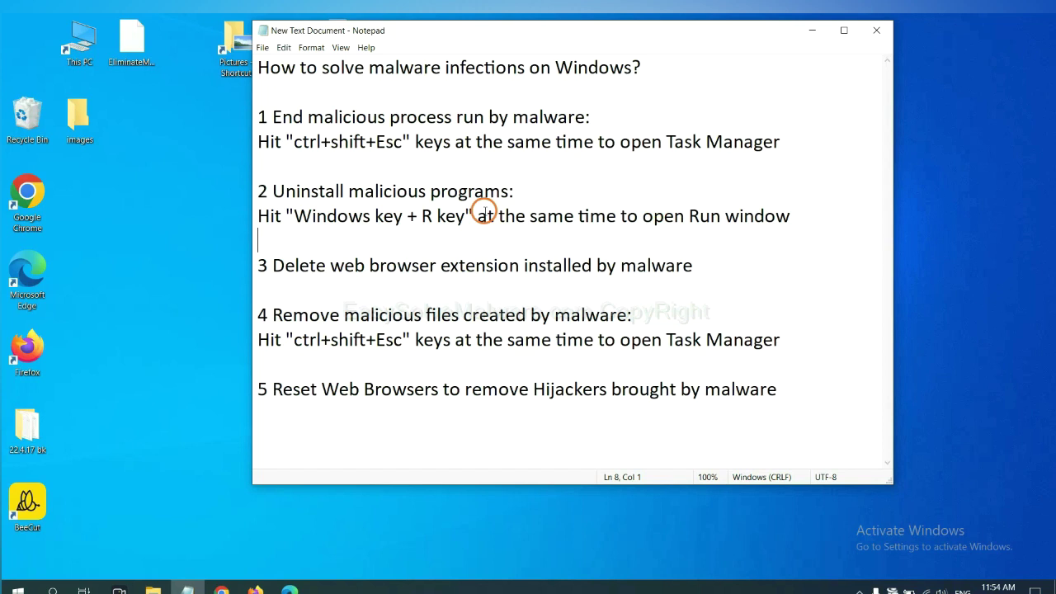
# Open the Run dialog beside the Notepad steps and select the 'control panel' command
pyautogui.moveTo(294, 217); pyautogui.dragTo(463, 223)
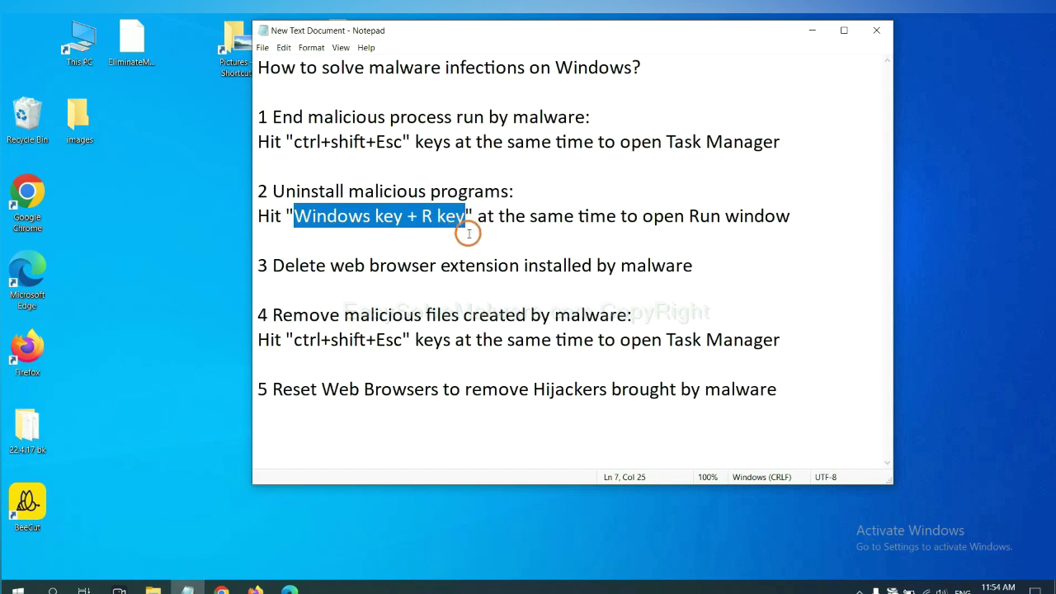
pyautogui.press('super+r')
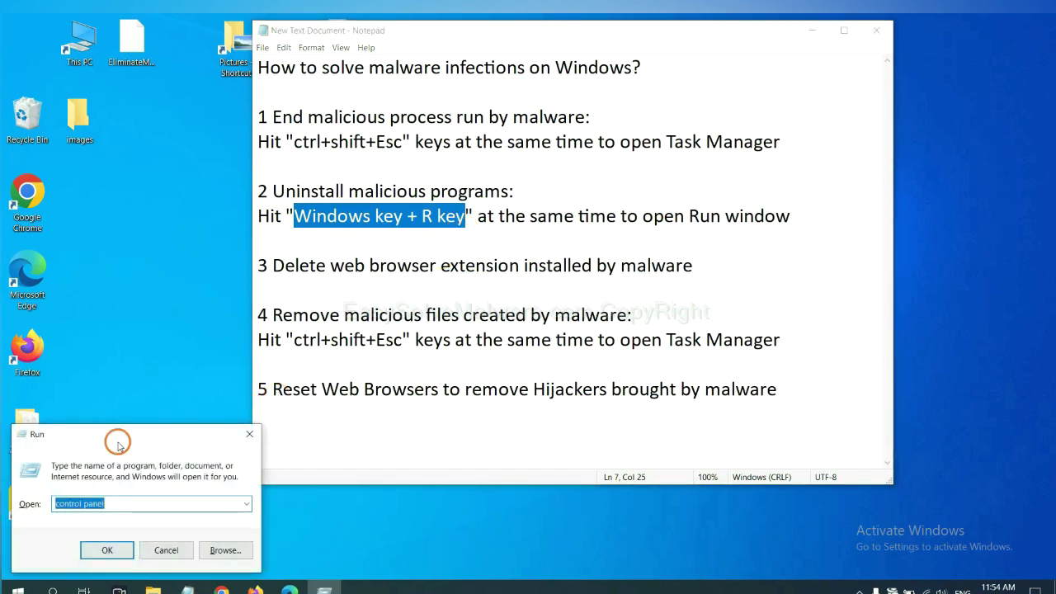
pyautogui.moveTo(124, 443); pyautogui.dragTo(808, 198)
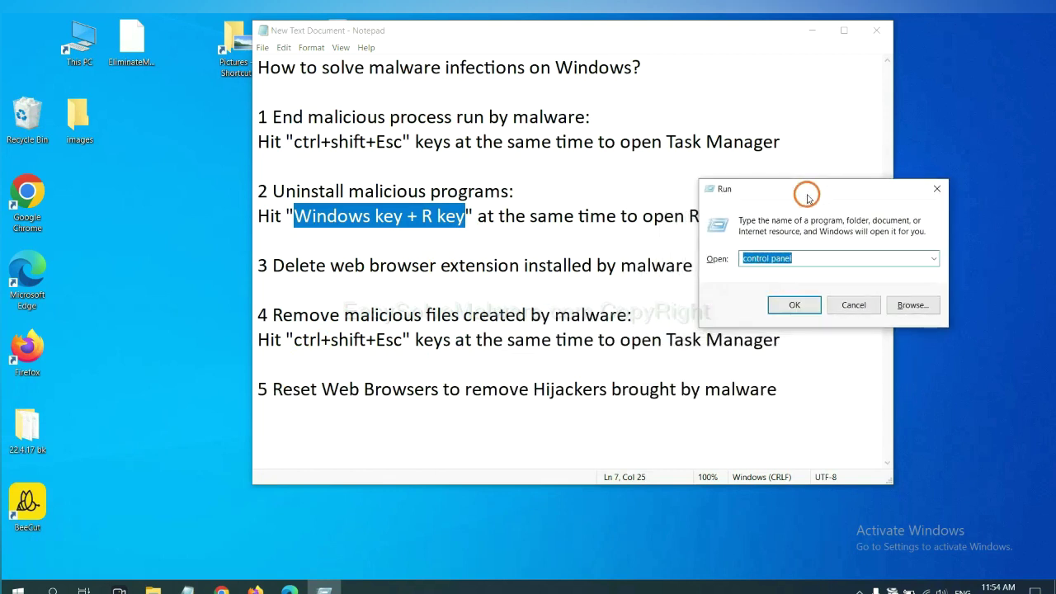
pyautogui.click(814, 257)
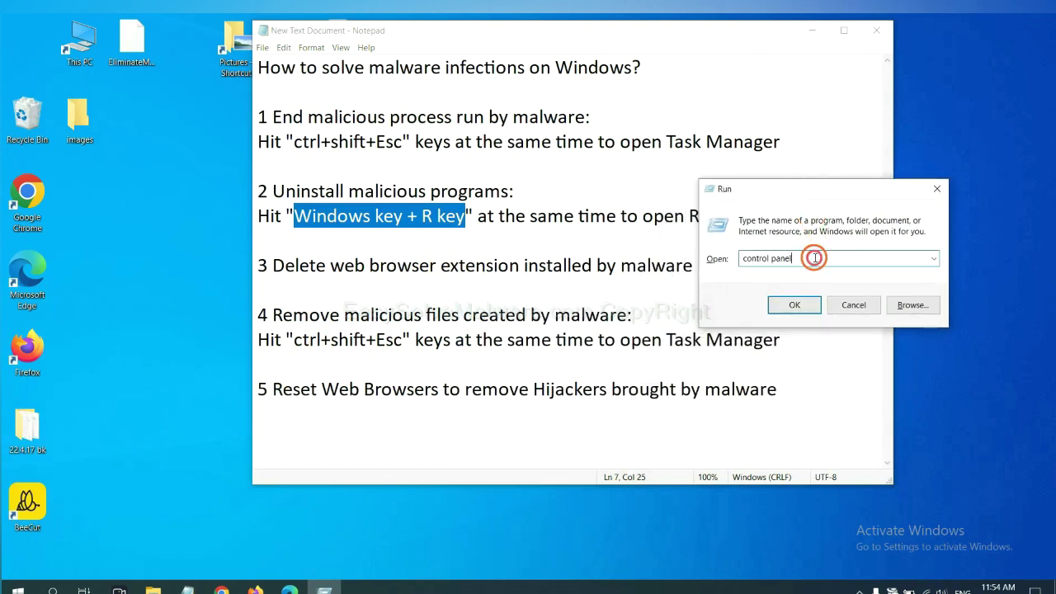
pyautogui.moveTo(753, 259); pyautogui.dragTo(715, 262)
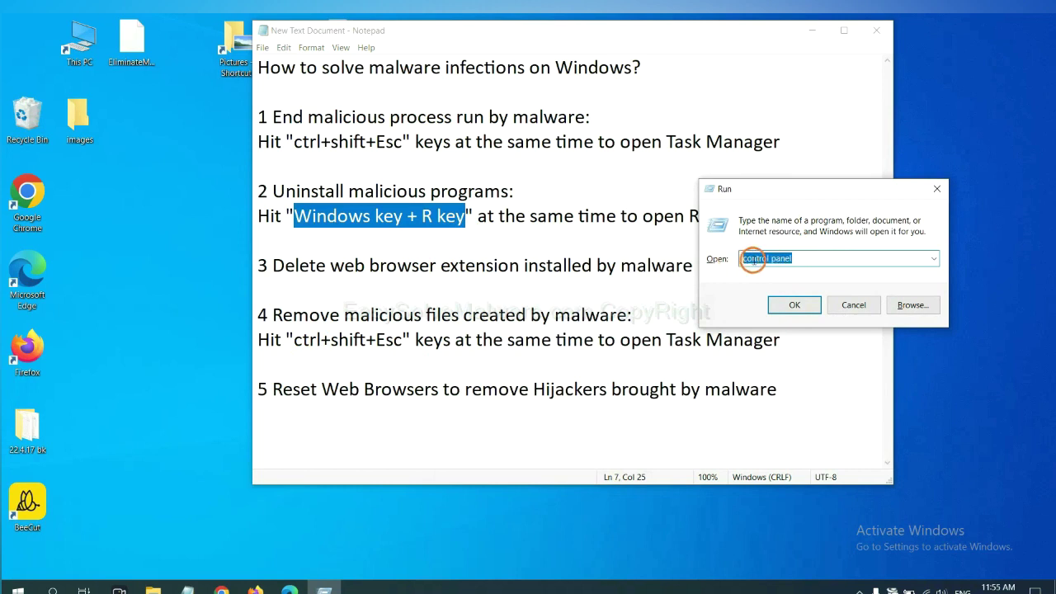
# Launch Control Panel's Programs and Features, select Xiph.Org Open Codecs, then close the window
pyautogui.click(801, 315)
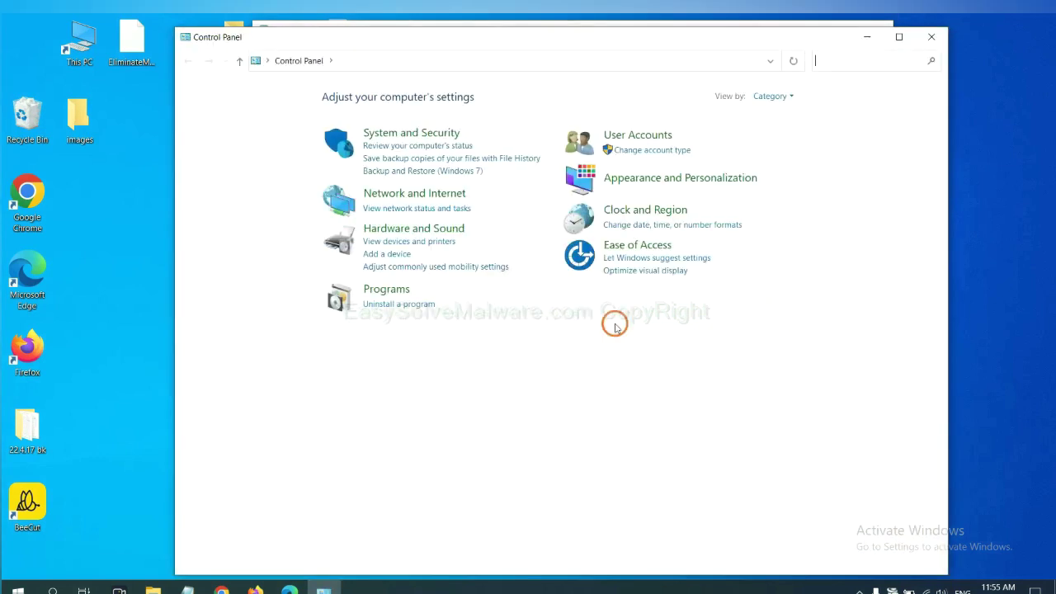
pyautogui.click(417, 307)
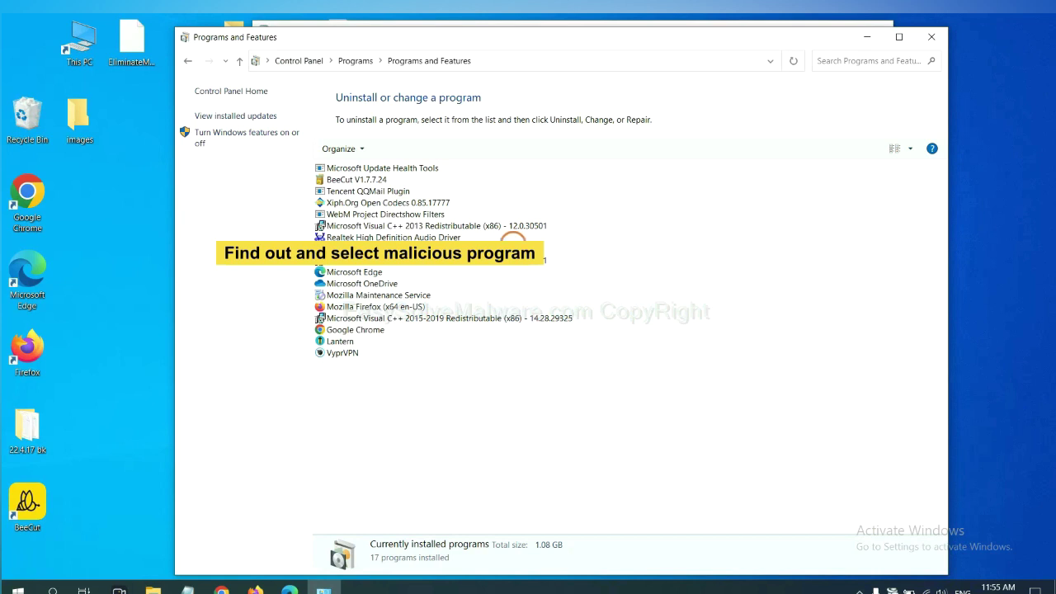
pyautogui.click(416, 202)
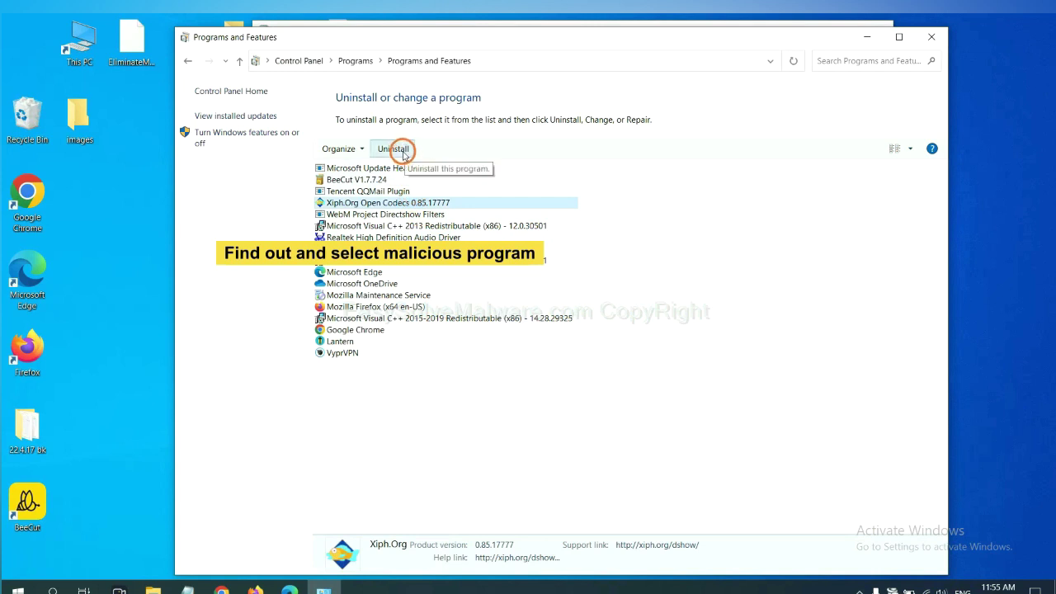
pyautogui.click(935, 37)
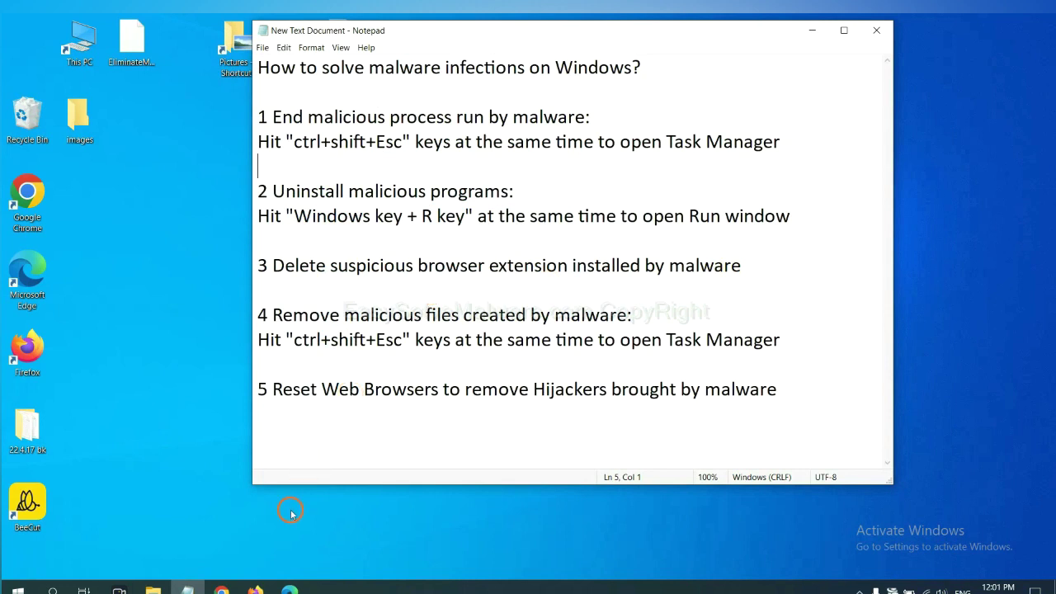
# Open Chrome's Extensions page via More tools, showing the Scroll To Top extension
pyautogui.click(221, 591)
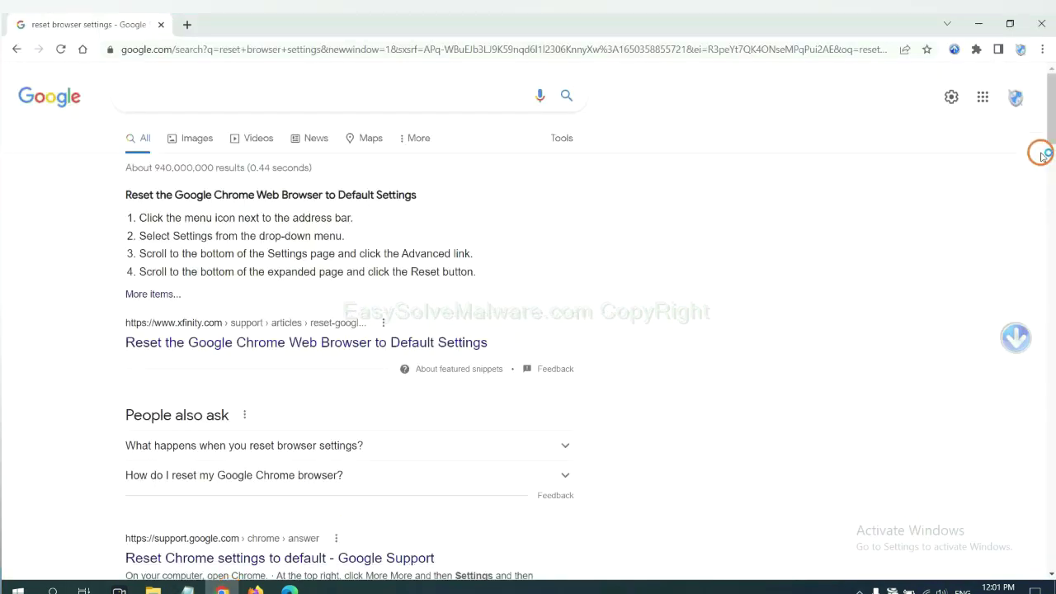
pyautogui.click(1042, 49)
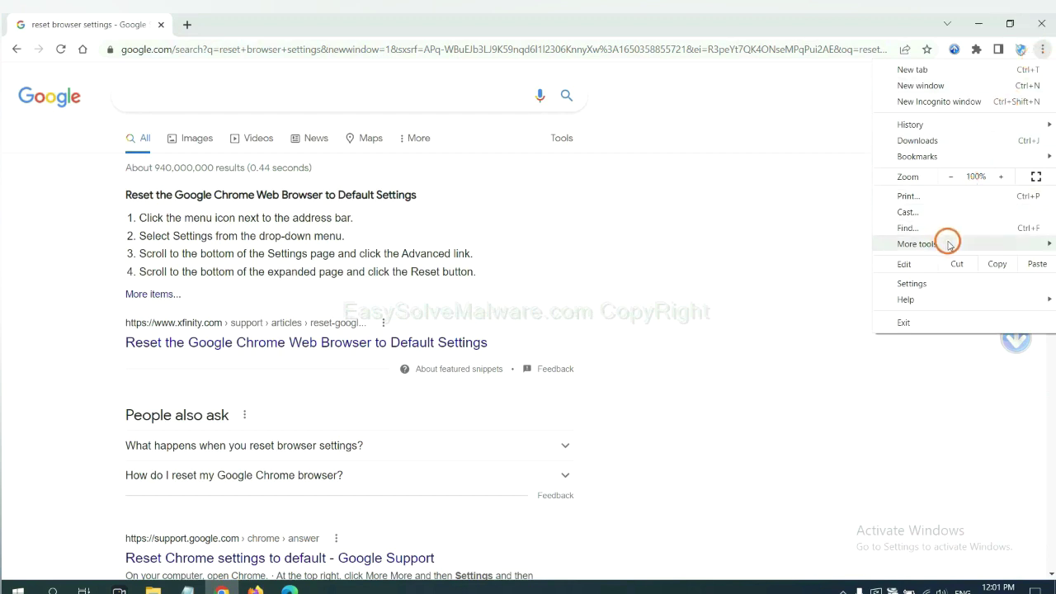
pyautogui.moveTo(949, 244)
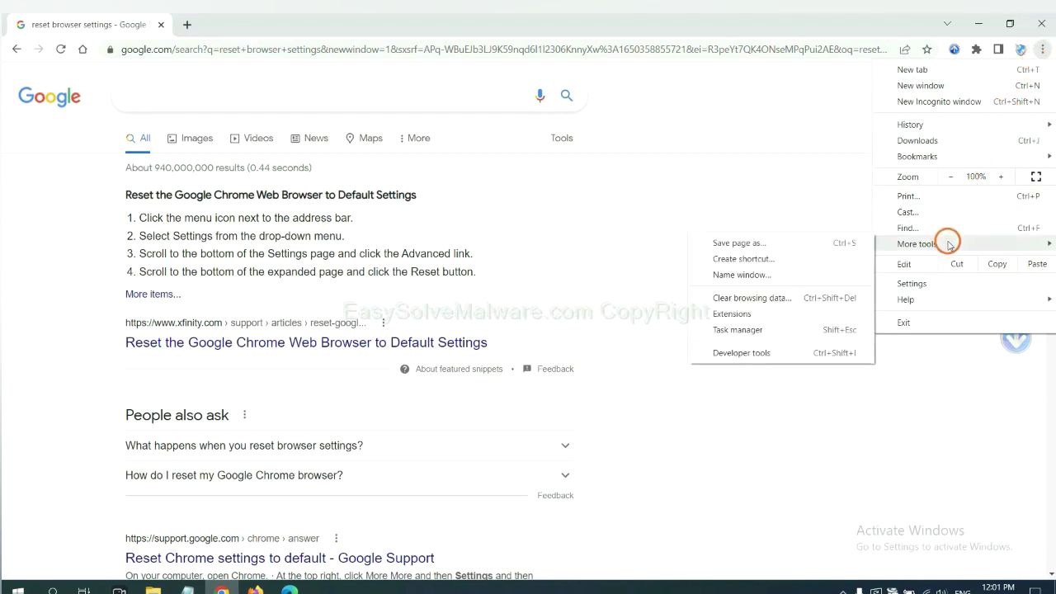
pyautogui.click(780, 312)
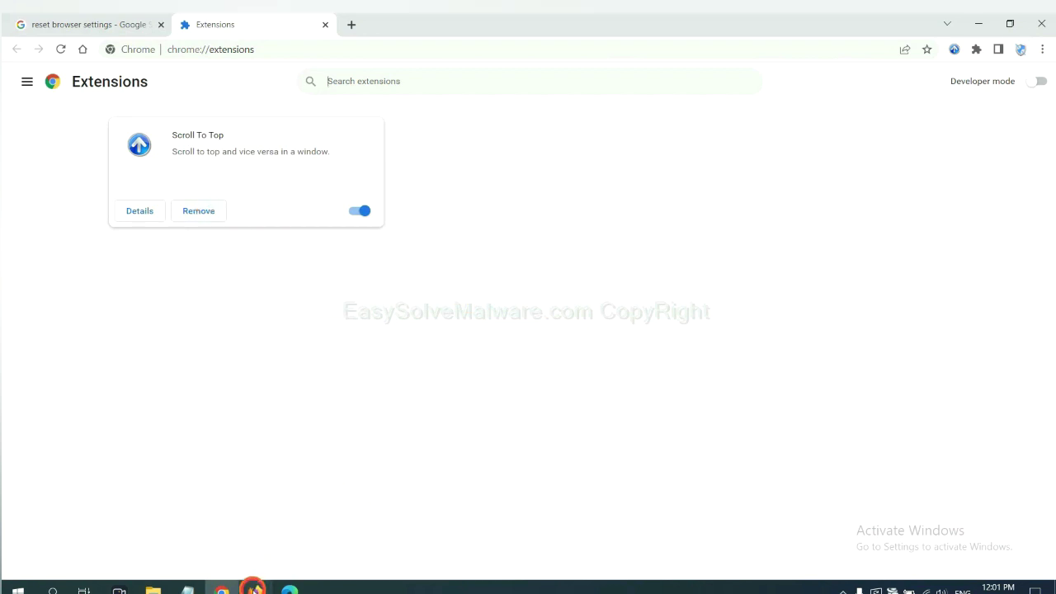
# Check the GIPHY for Firefox add-on in Firefox's Add-ons Manager, then bring Edge forward
pyautogui.click(254, 587)
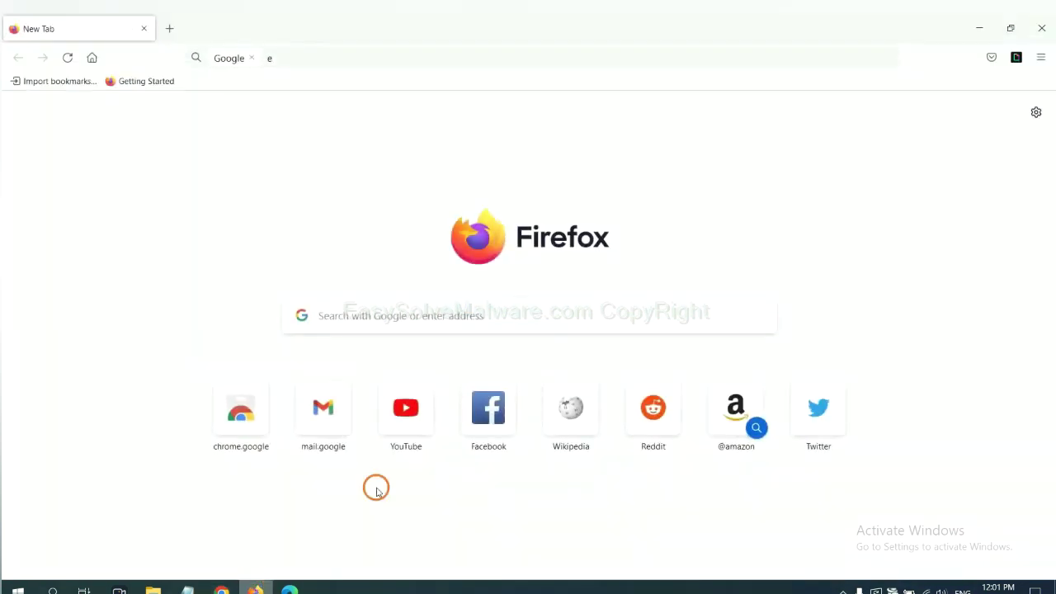
pyautogui.click(1042, 58)
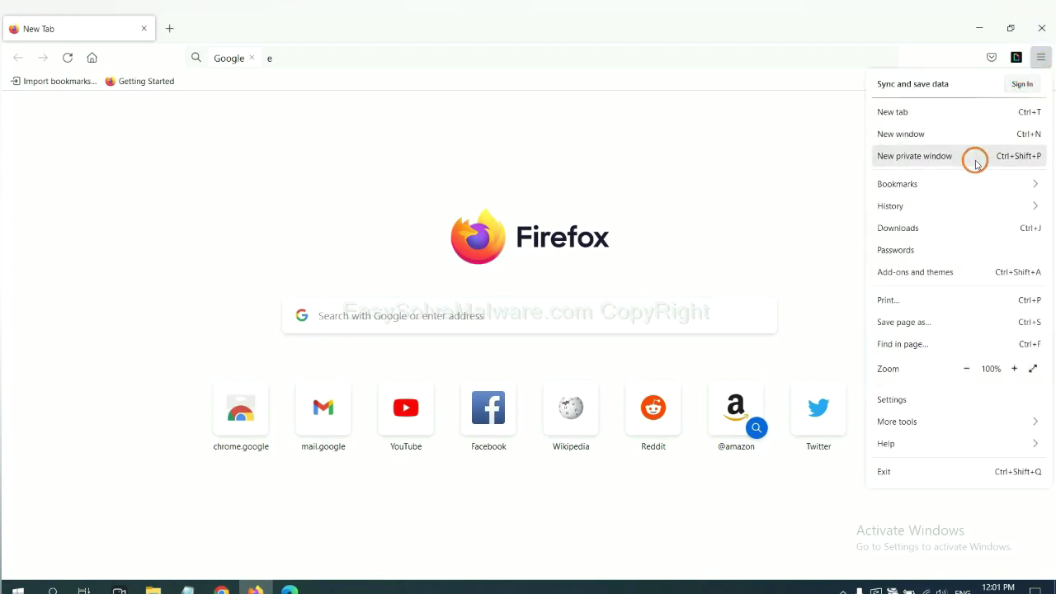
pyautogui.click(924, 279)
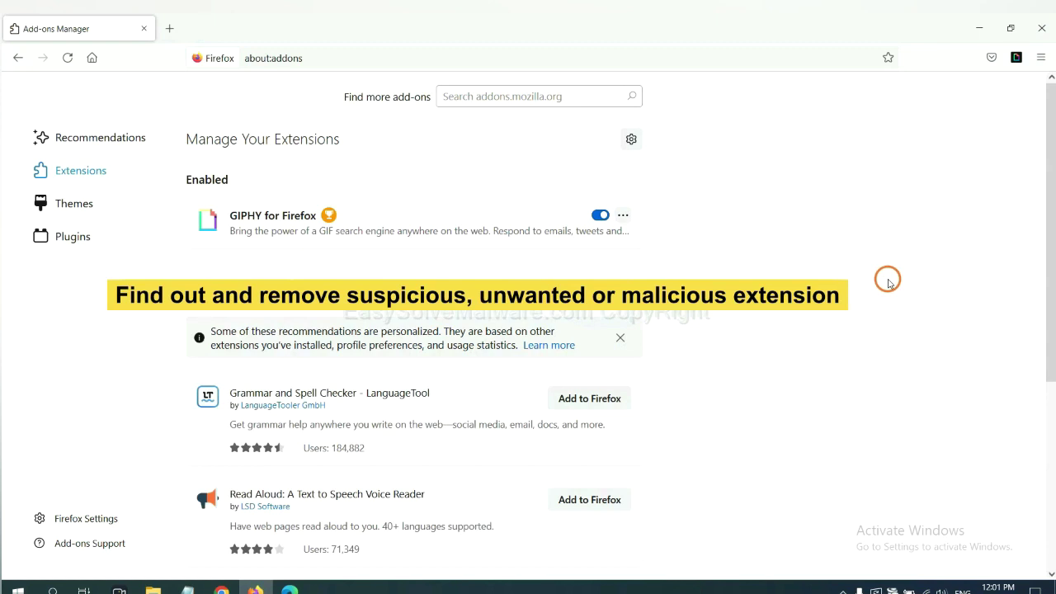
pyautogui.click(623, 215)
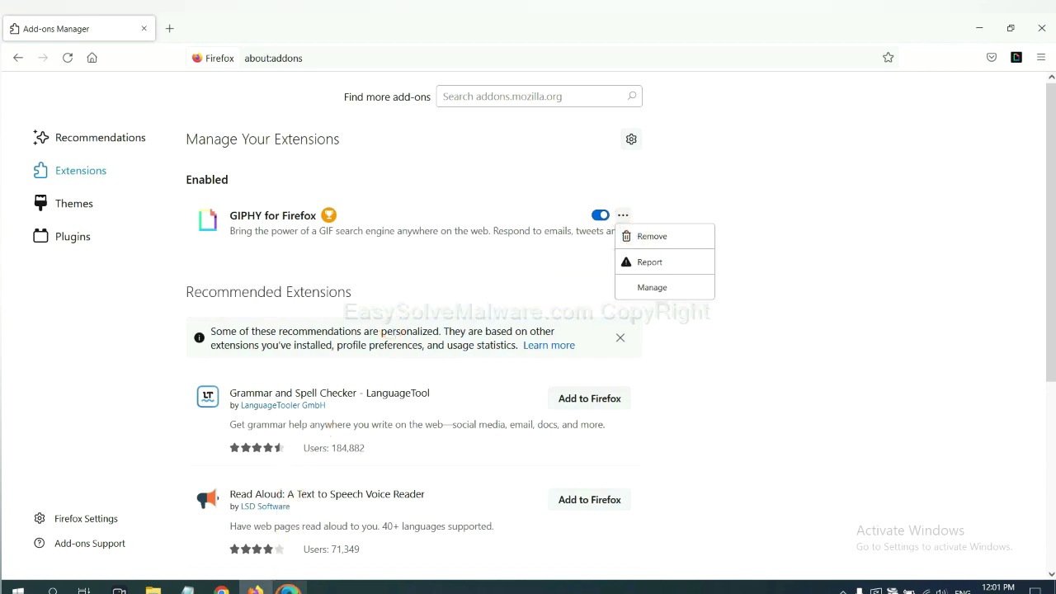
pyautogui.click(289, 589)
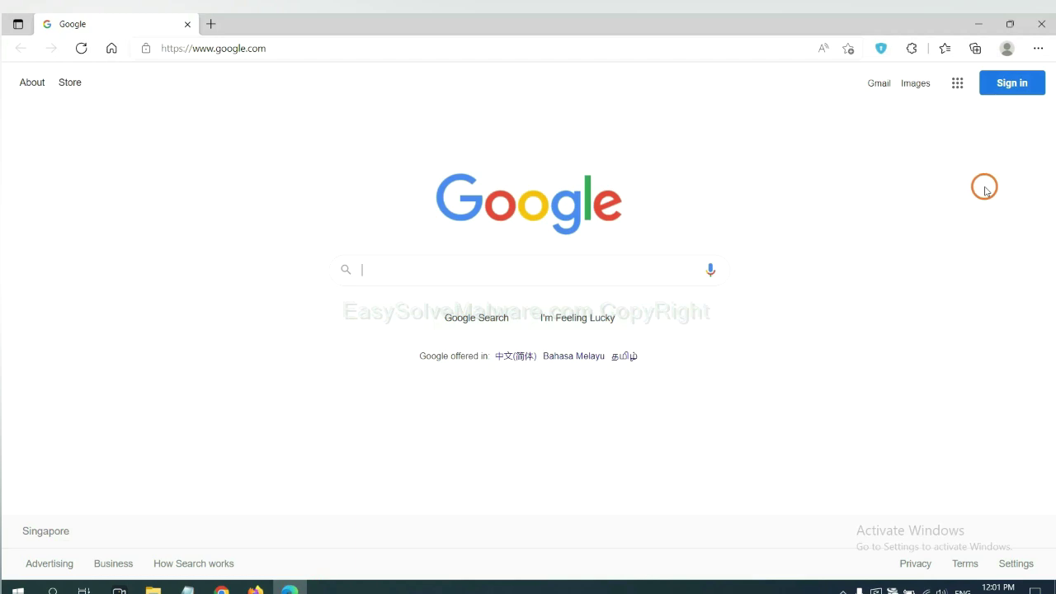
# Remove the ArcVpn Free Fast VPN Proxy extension from Edge, then show the desktop
pyautogui.click(1037, 50)
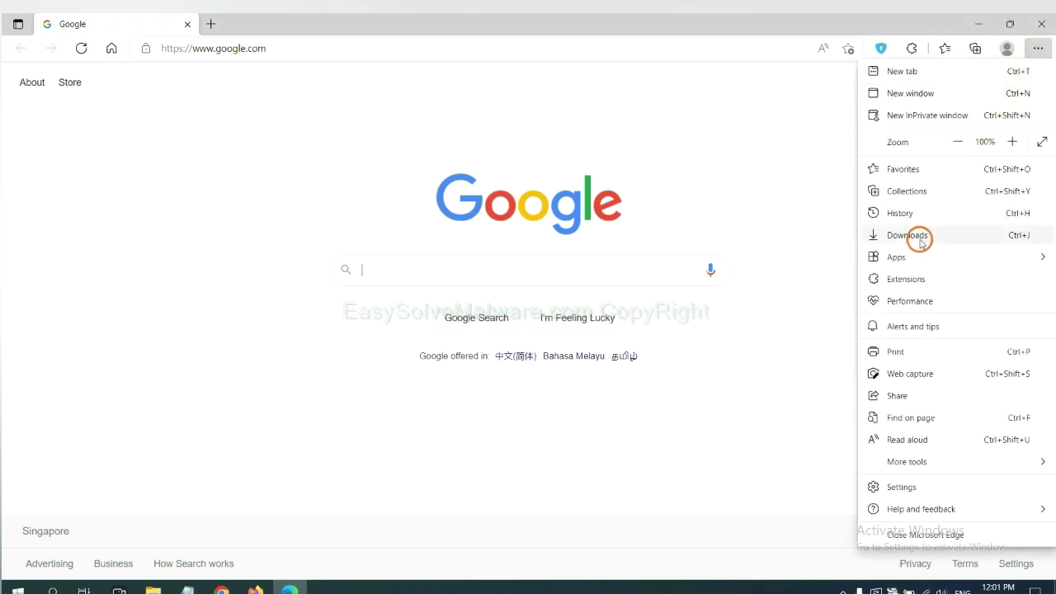
pyautogui.rightClick(911, 281)
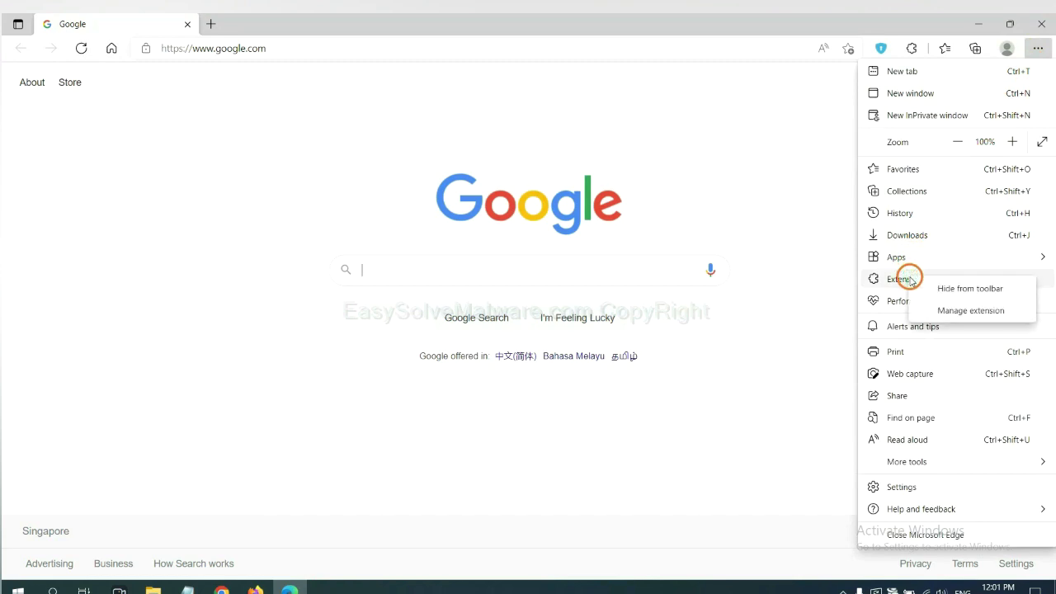
pyautogui.click(949, 311)
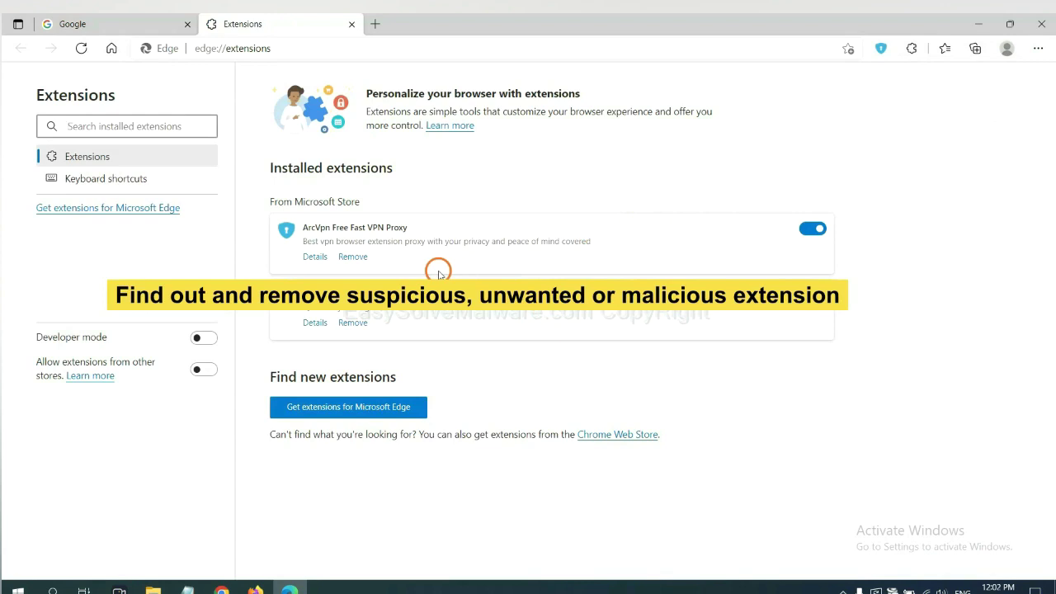
pyautogui.click(364, 259)
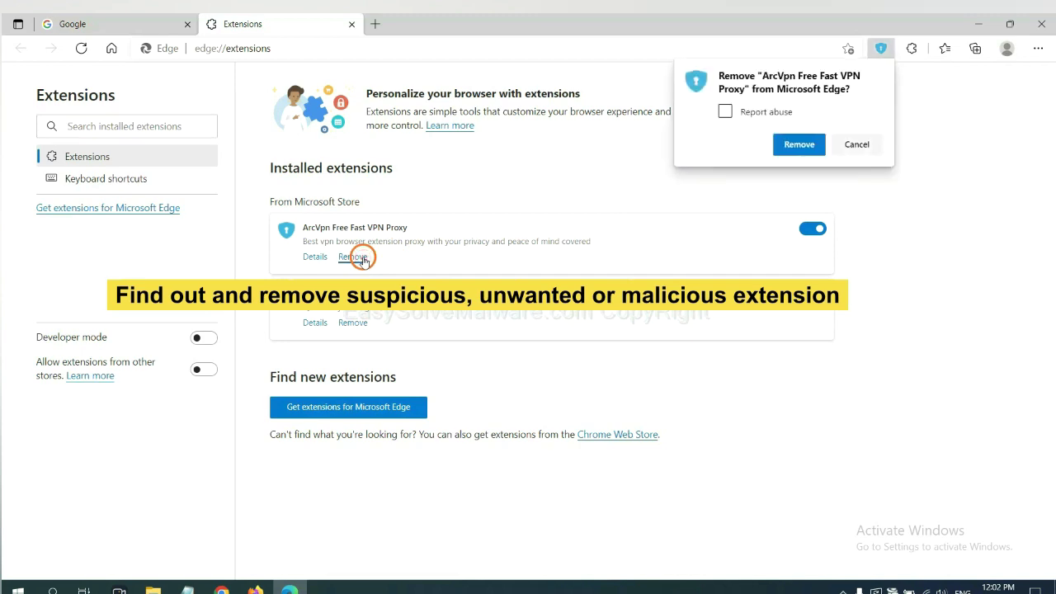
pyautogui.click(790, 146)
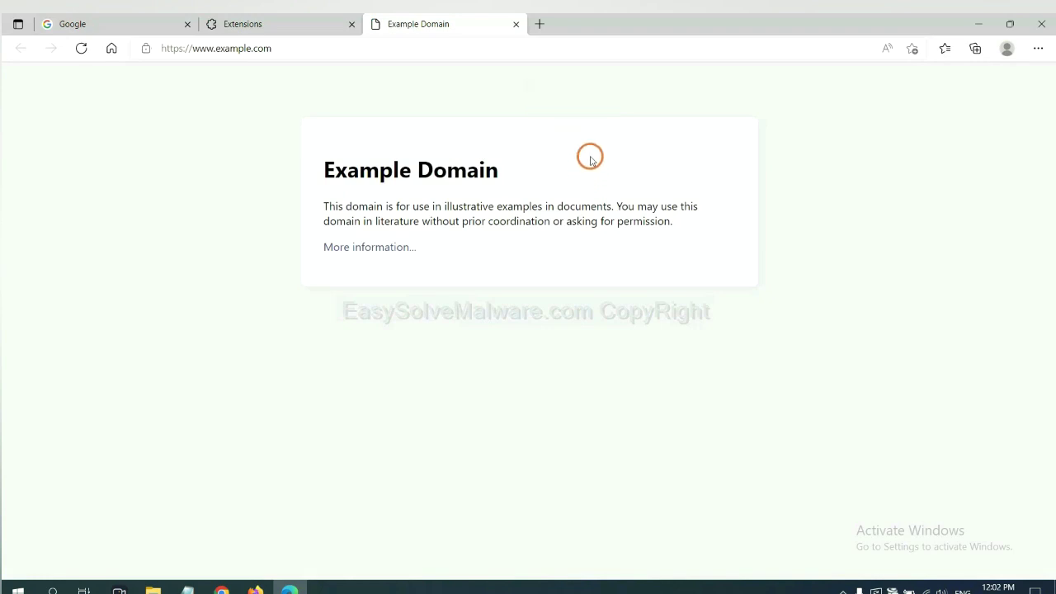
pyautogui.click(1052, 587)
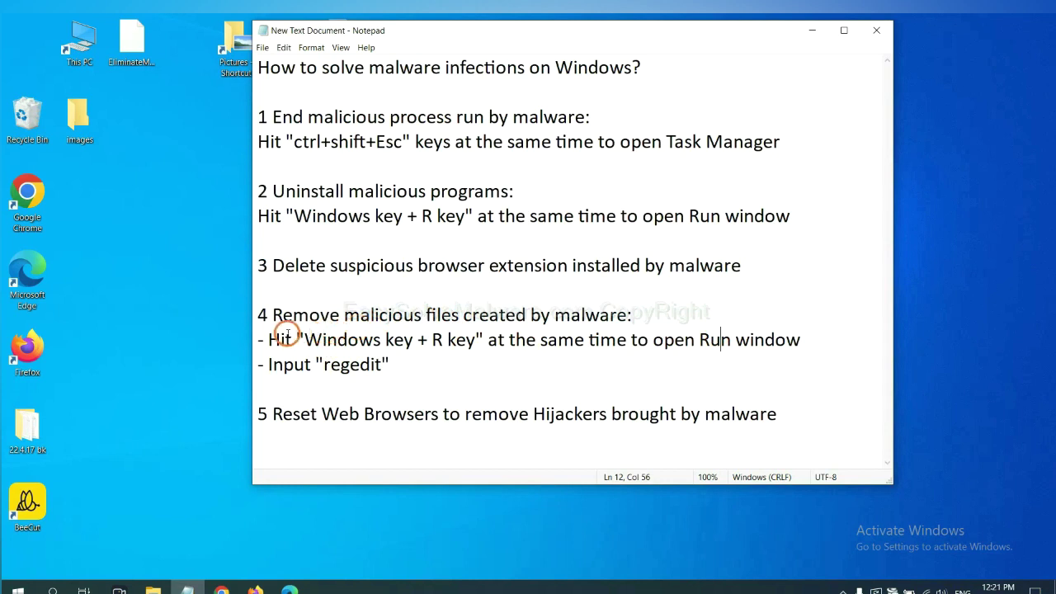
# Follow step 4 of the notes and run regedit from the Run dialog
pyautogui.moveTo(269, 339); pyautogui.dragTo(601, 355)
pyautogui.click(606, 347)
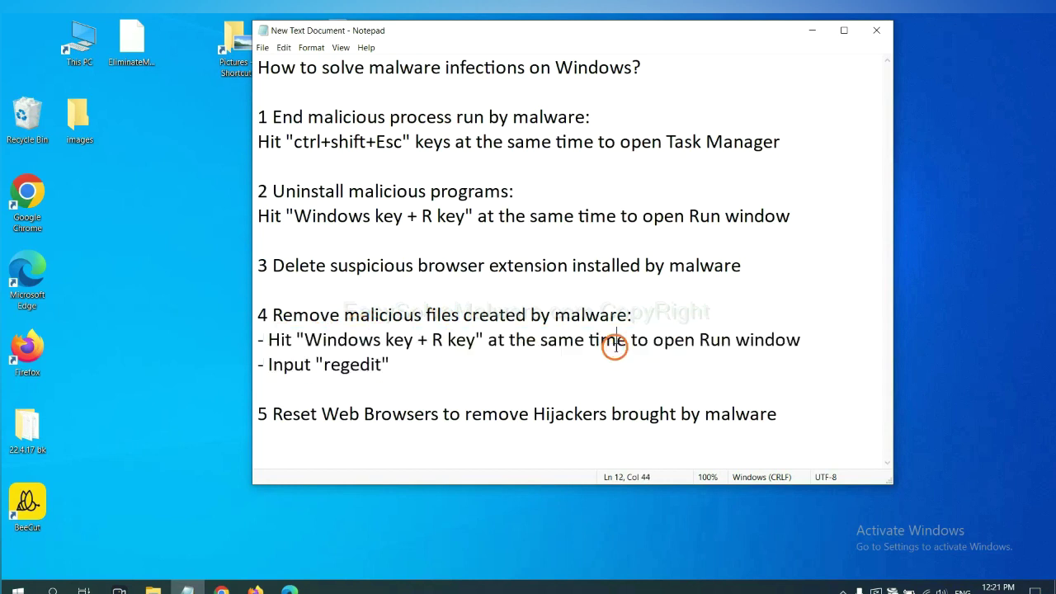
pyautogui.press('super+r')
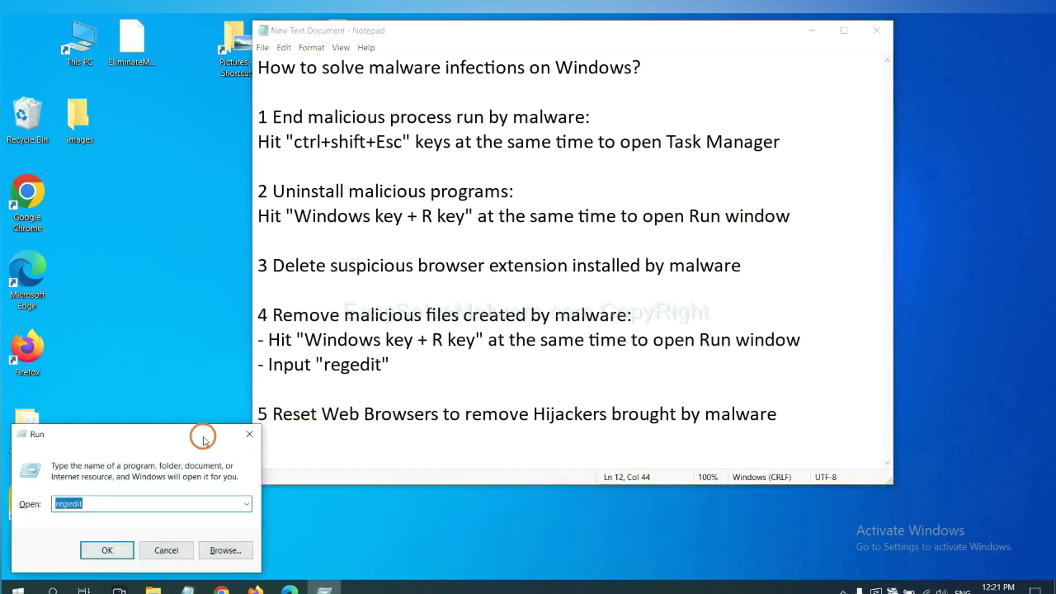
pyautogui.moveTo(203, 435); pyautogui.dragTo(841, 230)
pyautogui.click(784, 299)
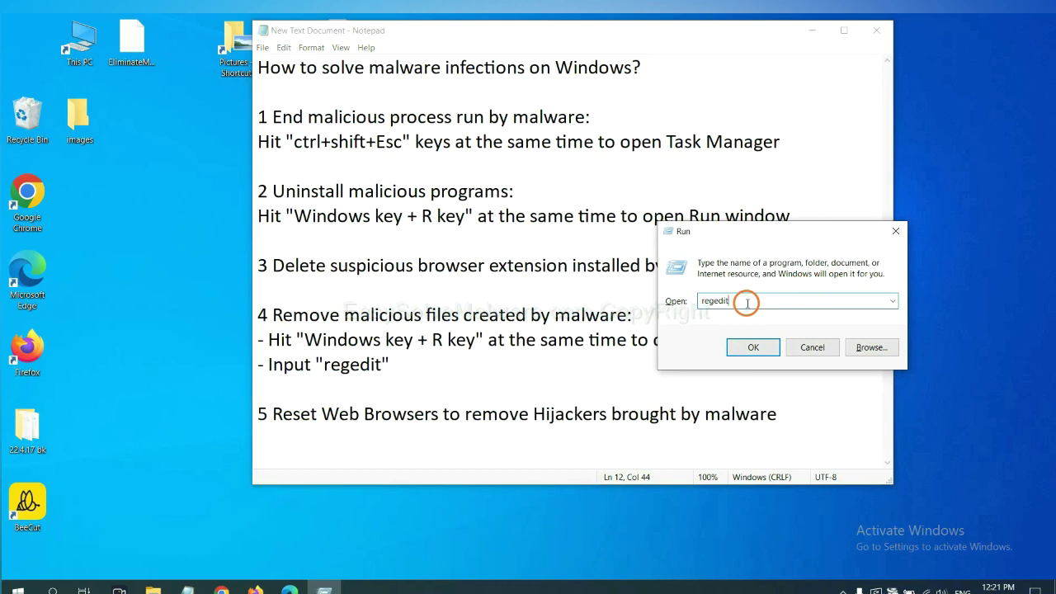
pyautogui.click(753, 348)
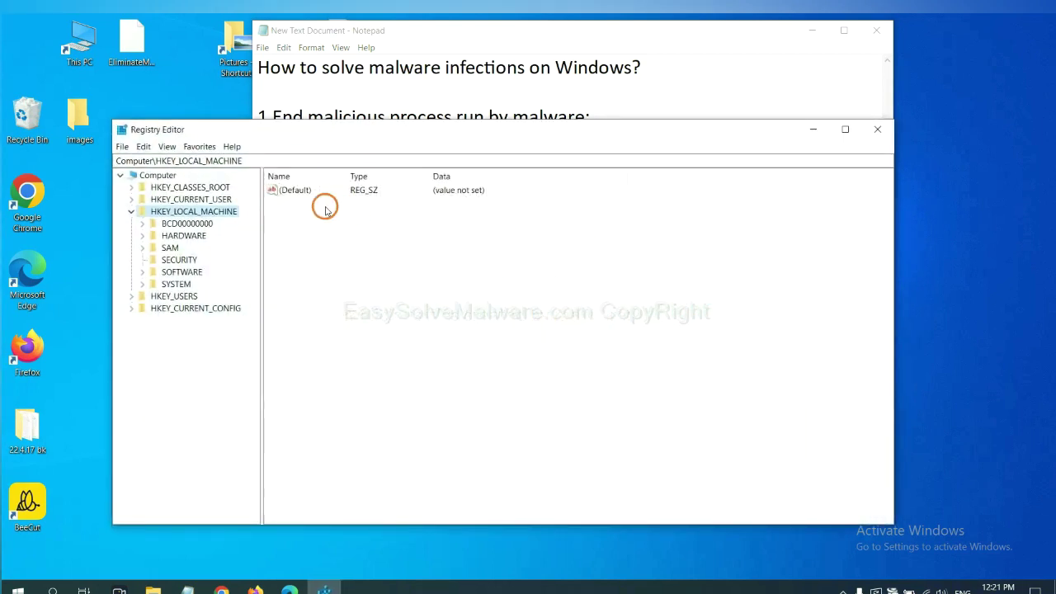
# Open Registry Editor's Find dialog and search for beecut across keys, values and data
pyautogui.click(146, 147)
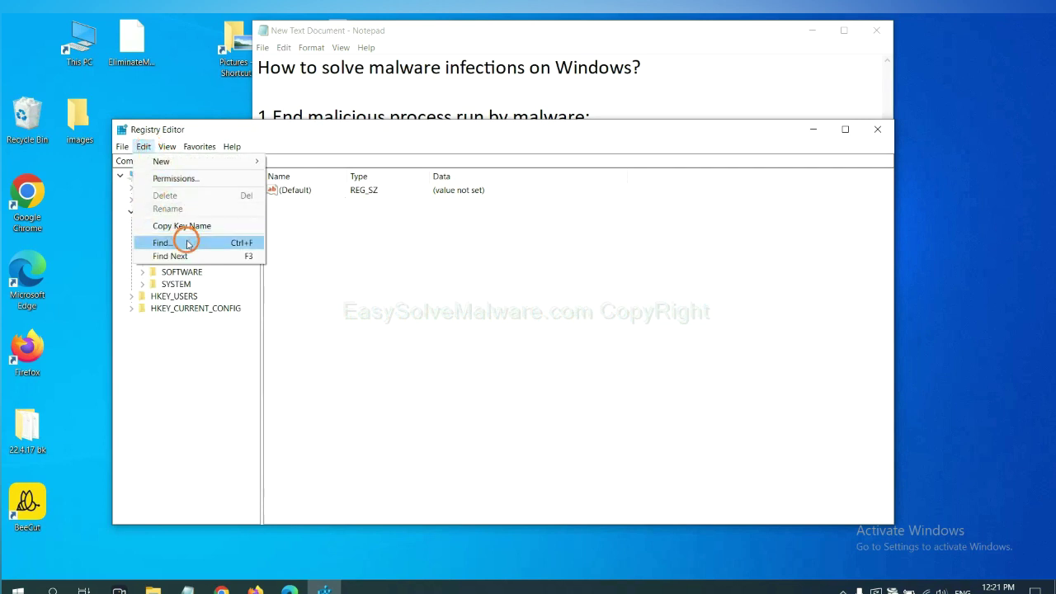
pyautogui.click(188, 243)
pyautogui.moveTo(300, 187); pyautogui.dragTo(446, 222)
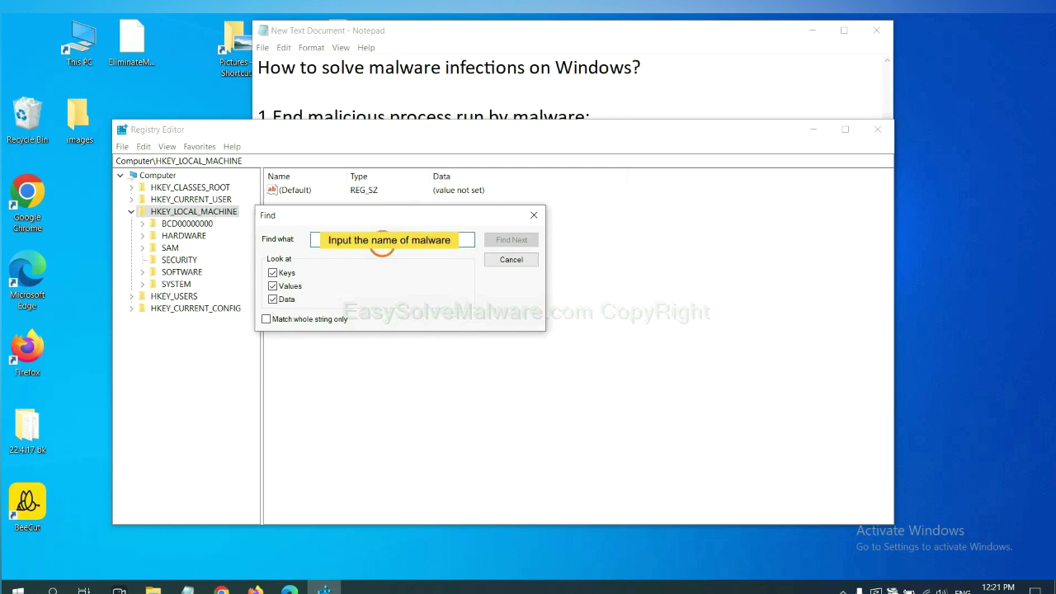
pyautogui.write('be')
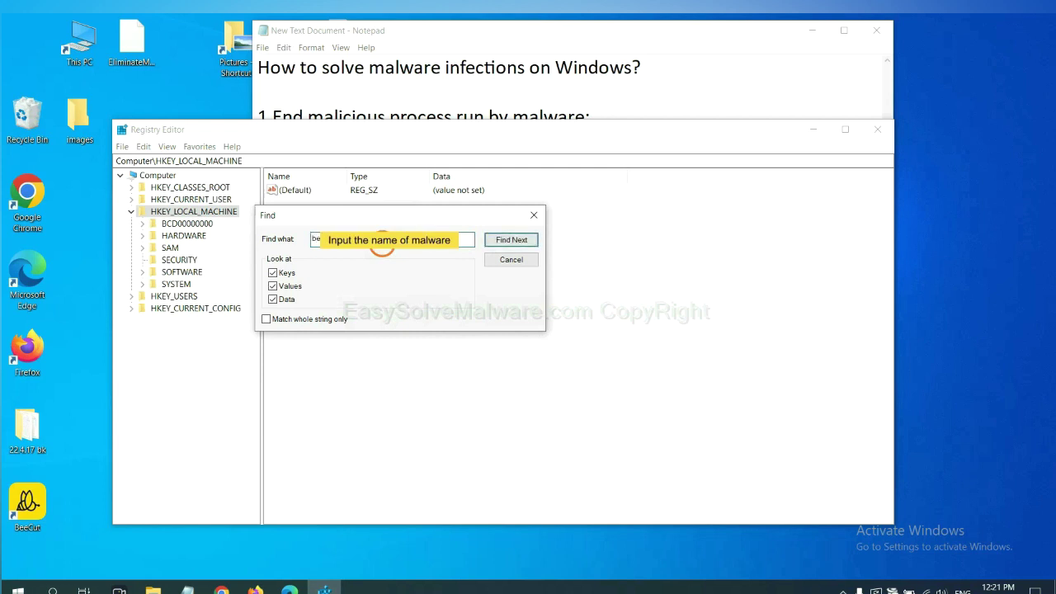
pyautogui.write('ecut')
# Find the next beecut match, the FEATURE_BROWSER_EMULATION key holding BeeCut.exe, and open its context menu
pyautogui.click(510, 240)
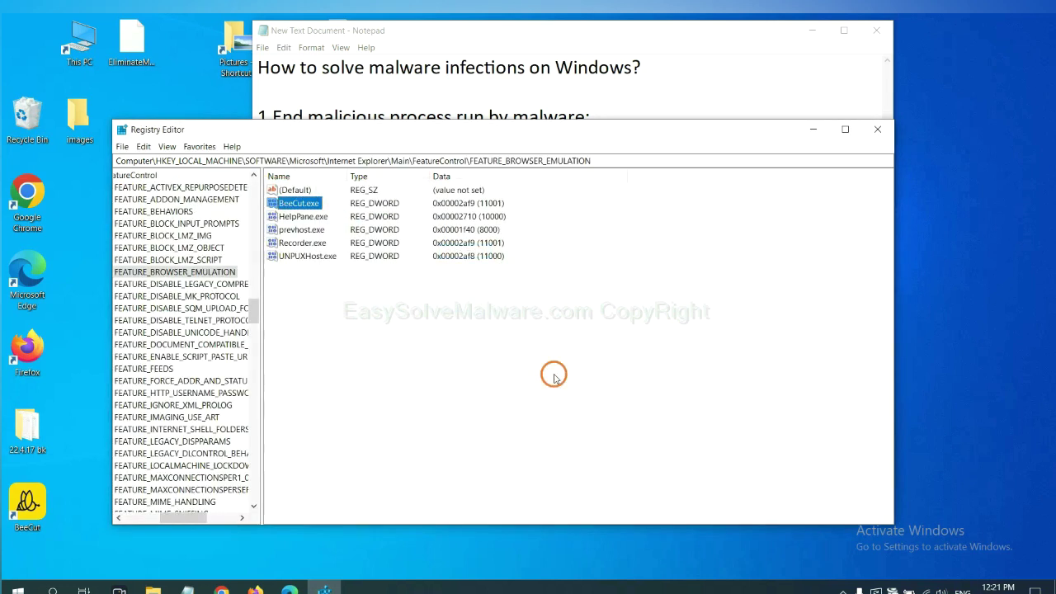
pyautogui.moveTo(180, 518); pyautogui.dragTo(172, 517)
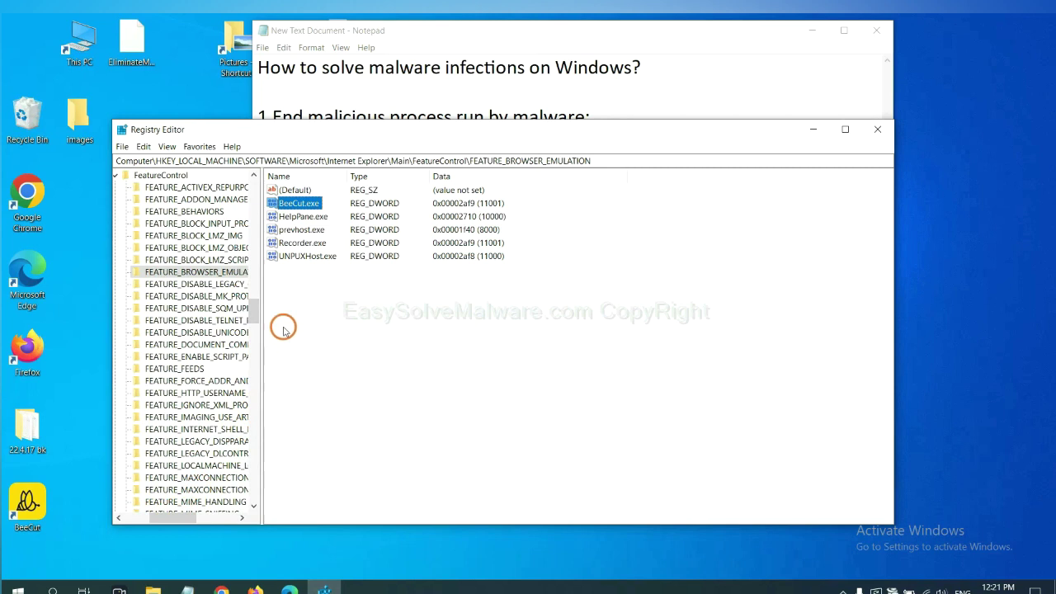
pyautogui.rightClick(216, 273)
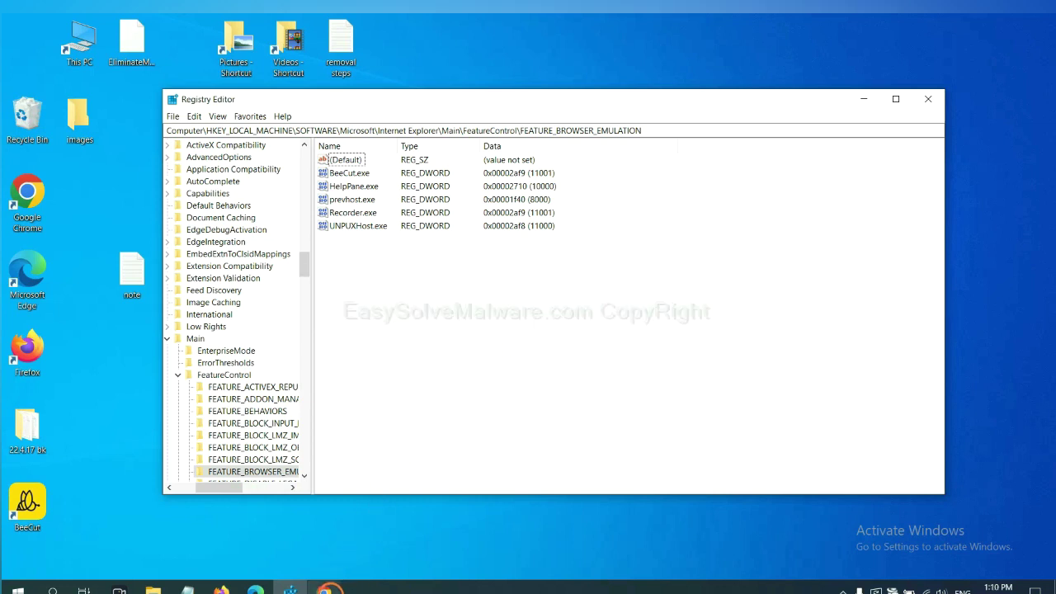
# Return to the easysolvemalware.com removal guide in Chrome and scroll to its Quick Menu
pyautogui.click(326, 590)
pyautogui.scroll(-1, 766, 377)
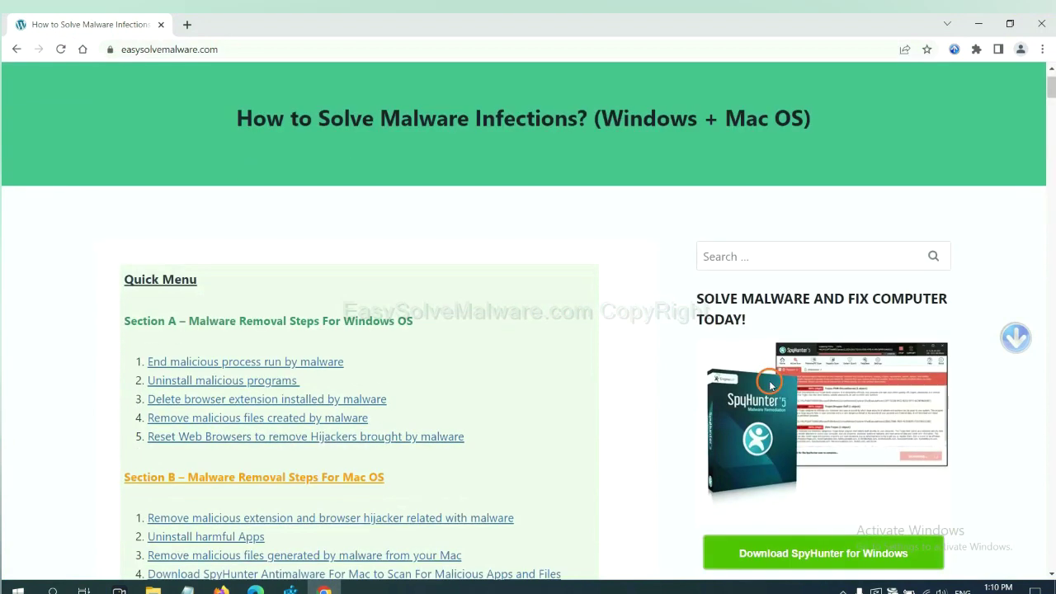
pyautogui.scroll(1, 765, 398)
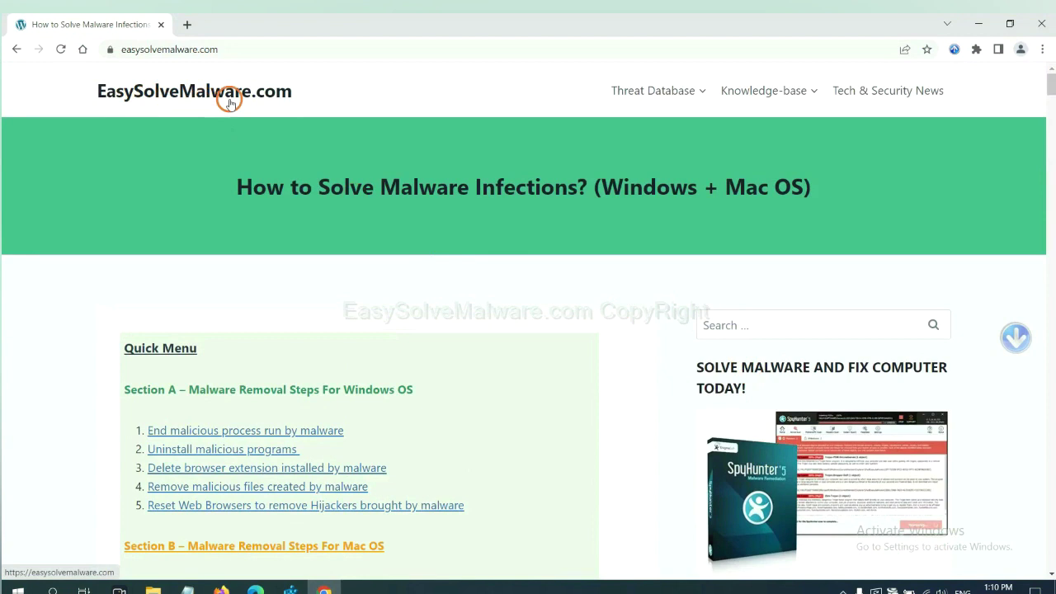
pyautogui.scroll(-2, 872, 419)
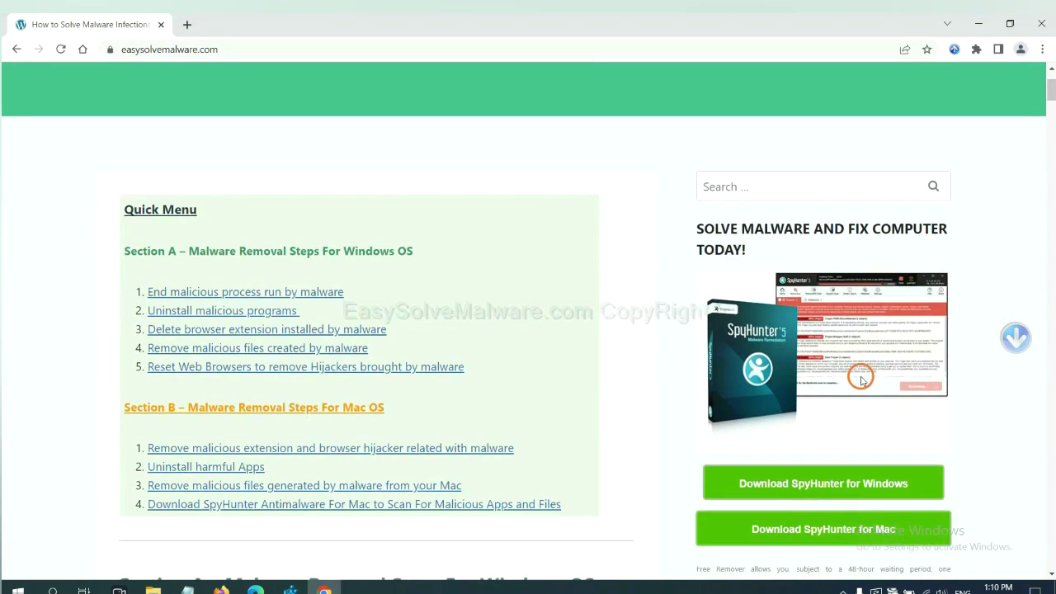
pyautogui.scroll(-1, 834, 346)
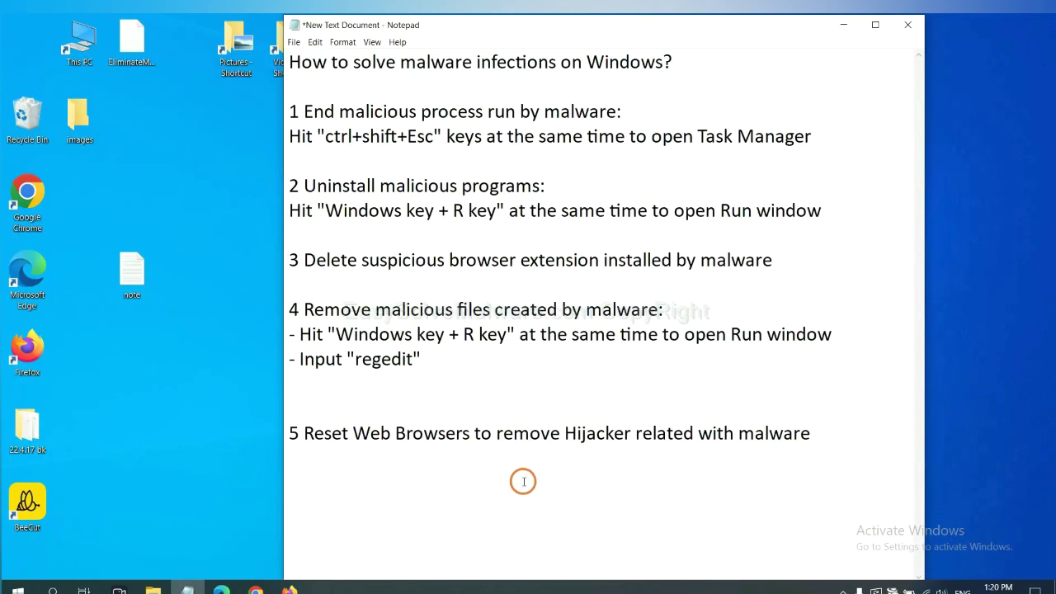
# In Chrome Settings, search 'reset' and choose Restore settings to their original defaults
pyautogui.click(265, 573)
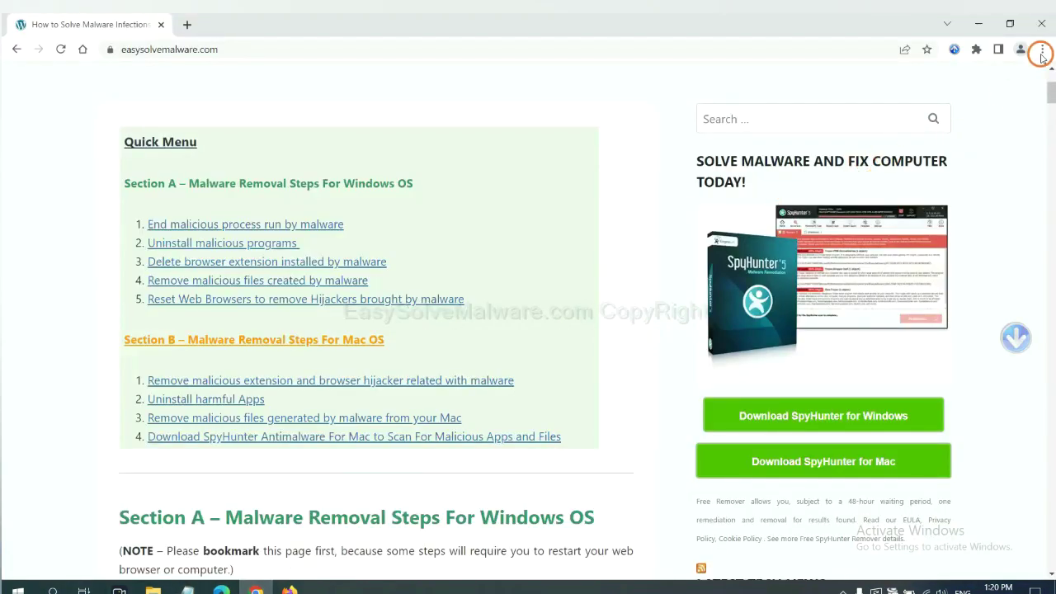
pyautogui.click(1042, 51)
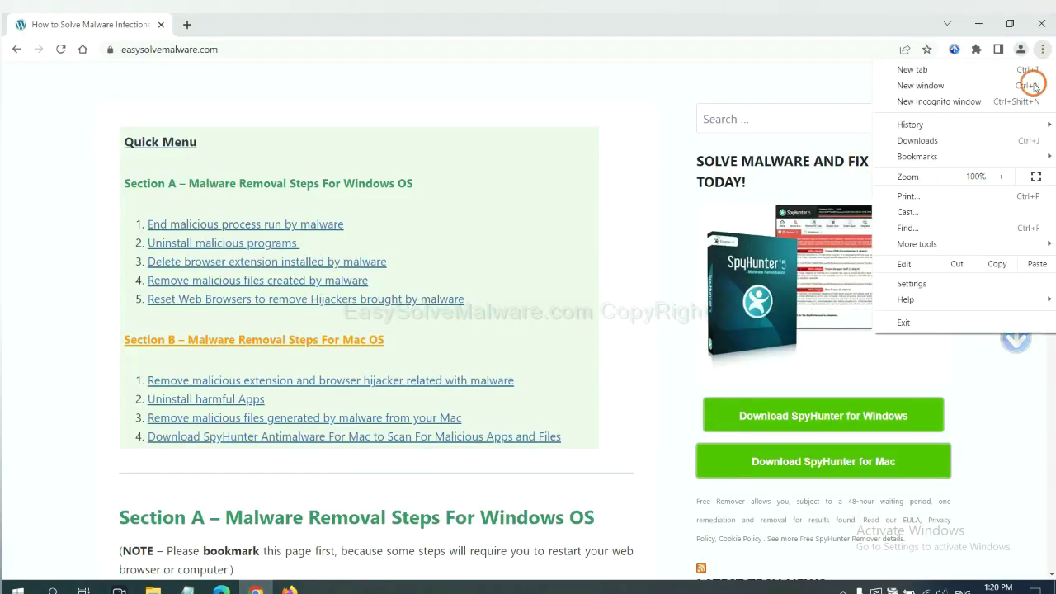
pyautogui.click(924, 282)
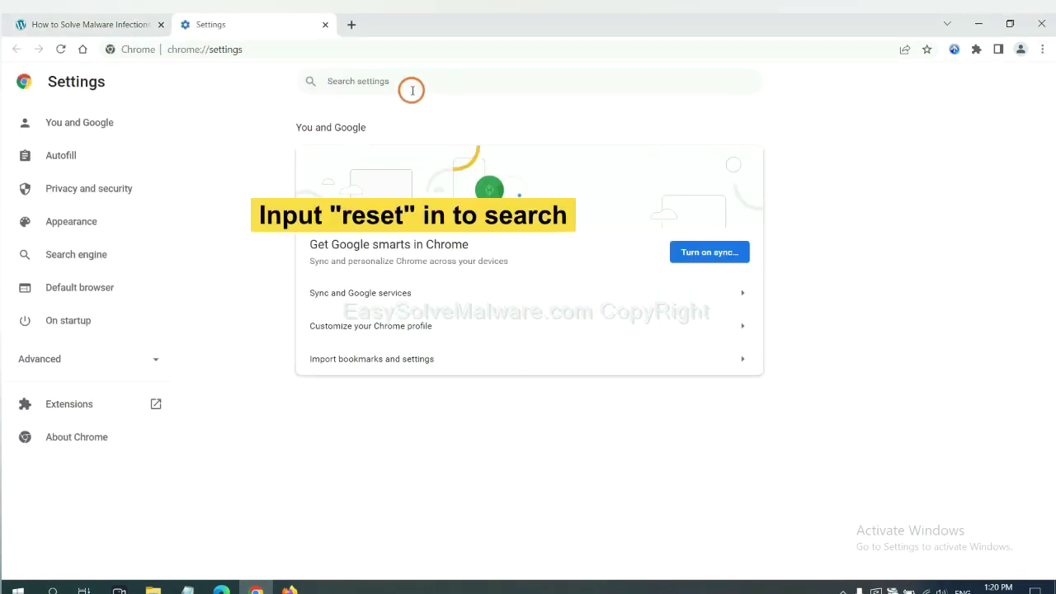
pyautogui.write('reset')
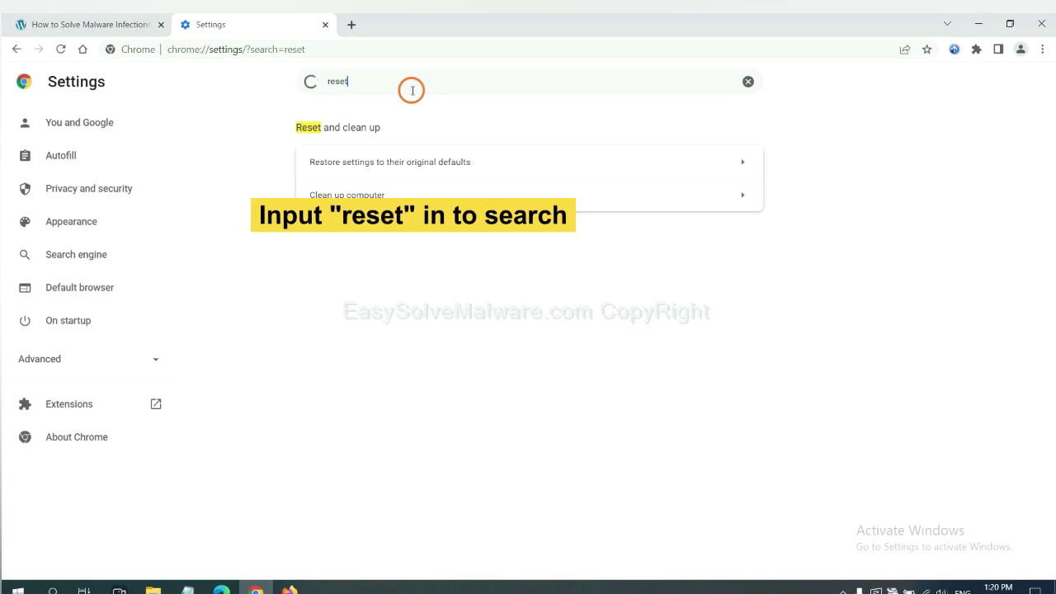
pyautogui.click(451, 161)
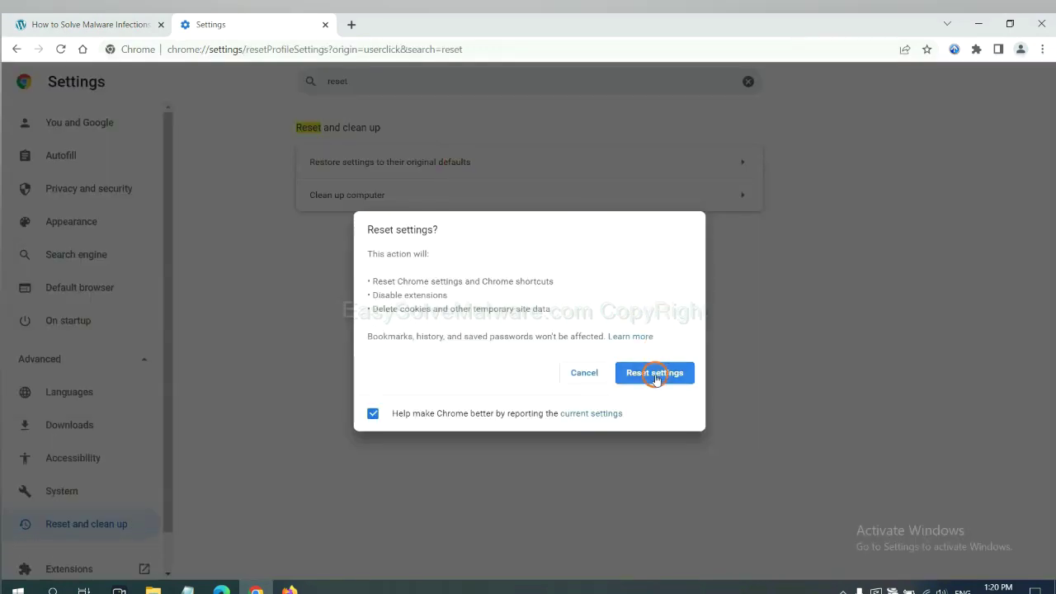
# Start Refresh Firefox from Help > More troubleshooting information, then bring Edge forward
pyautogui.click(290, 588)
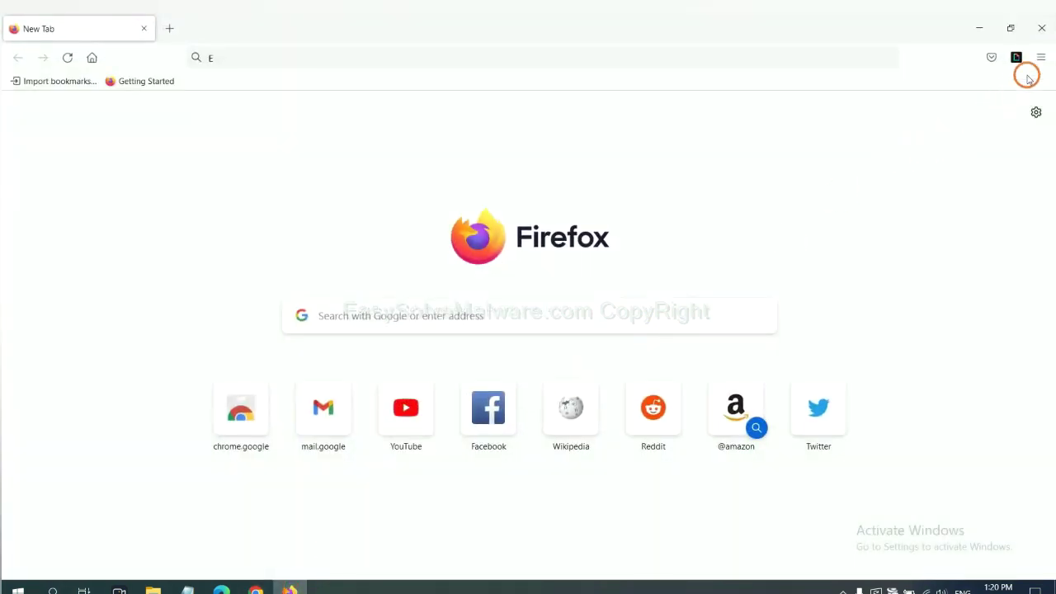
pyautogui.click(1041, 60)
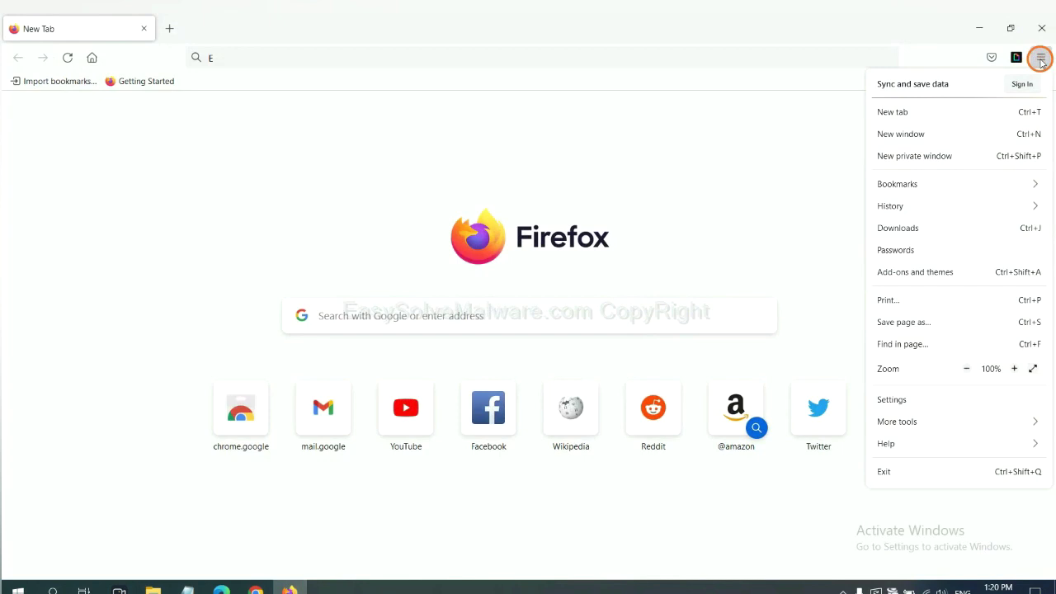
pyautogui.click(910, 443)
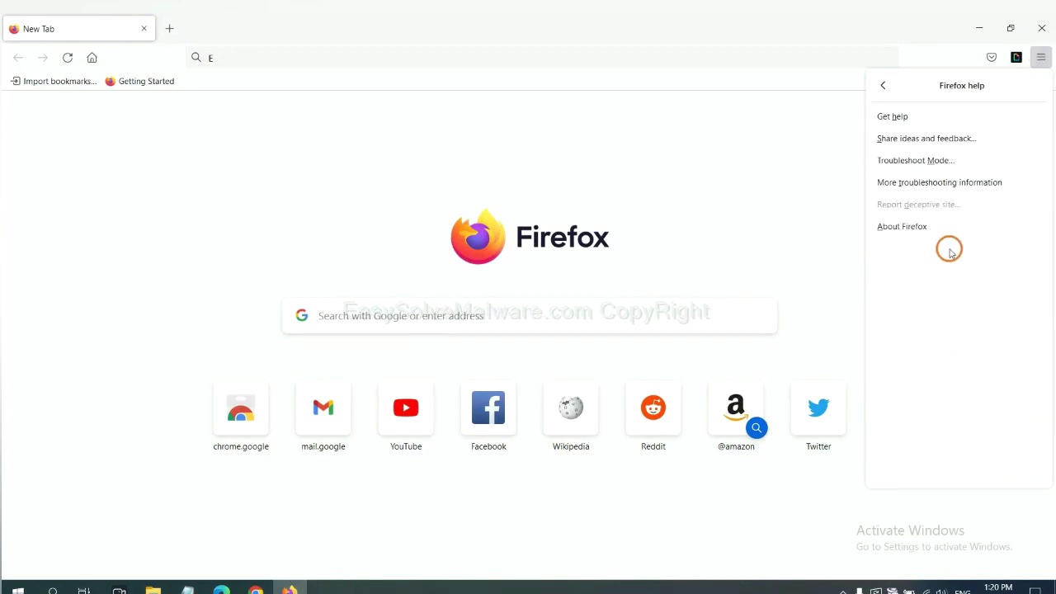
pyautogui.click(928, 185)
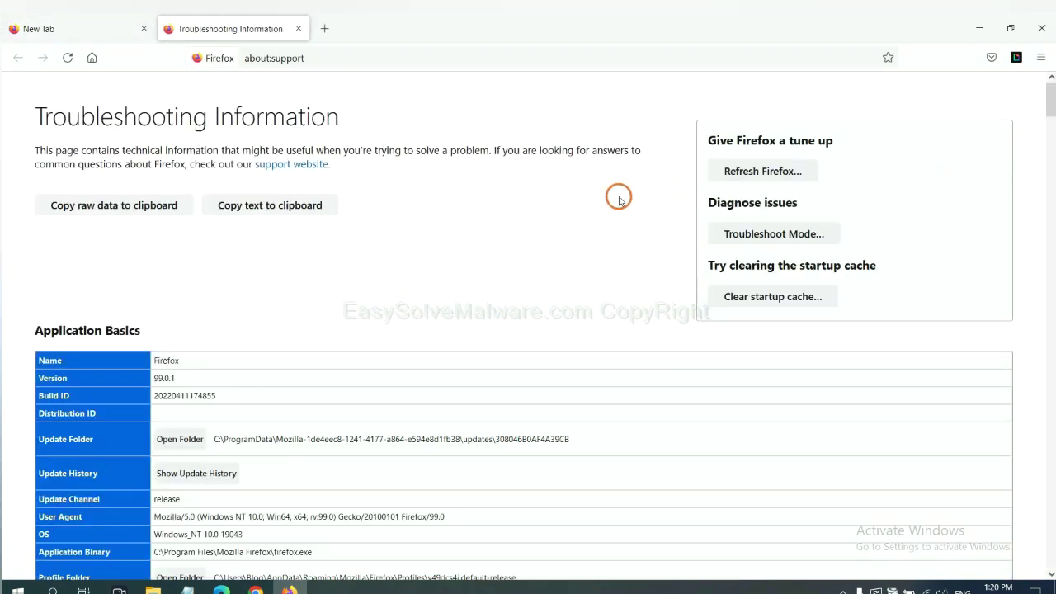
pyautogui.click(743, 176)
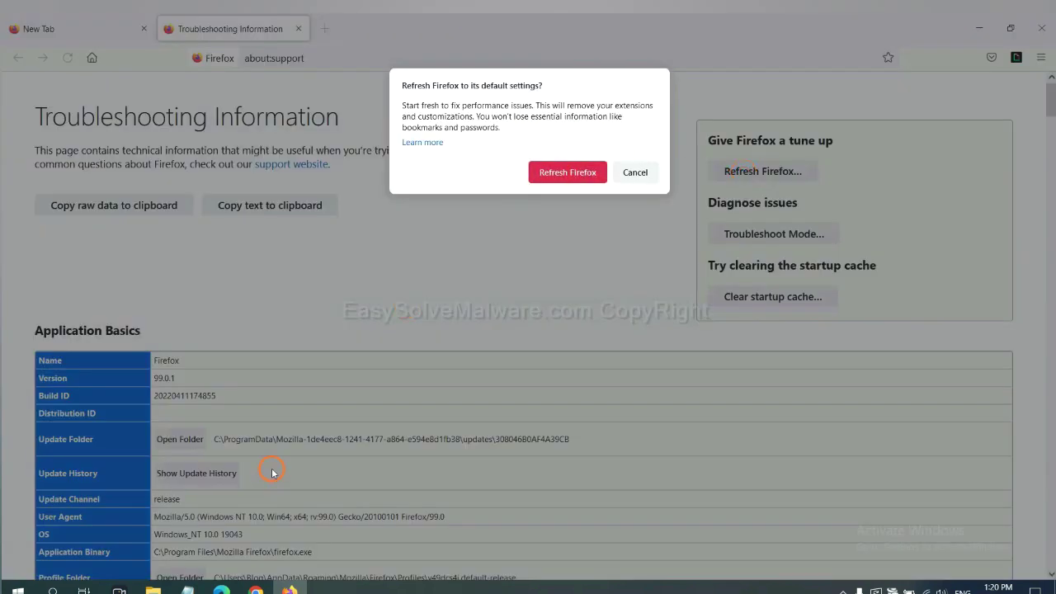
pyautogui.click(221, 589)
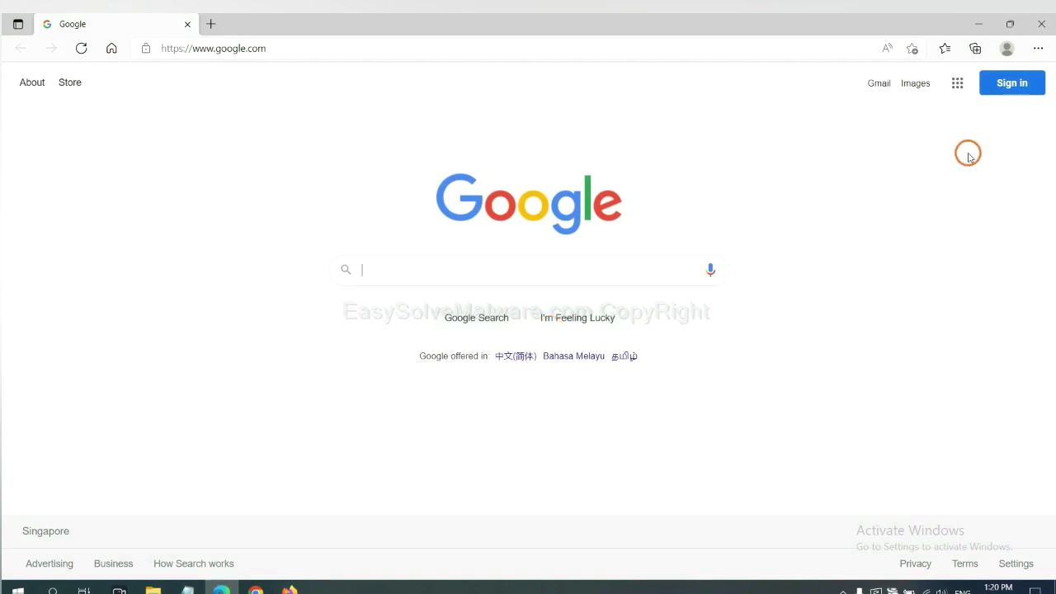
# In Edge Settings, search 'reset' and choose Restore settings to their default values
pyautogui.click(1038, 48)
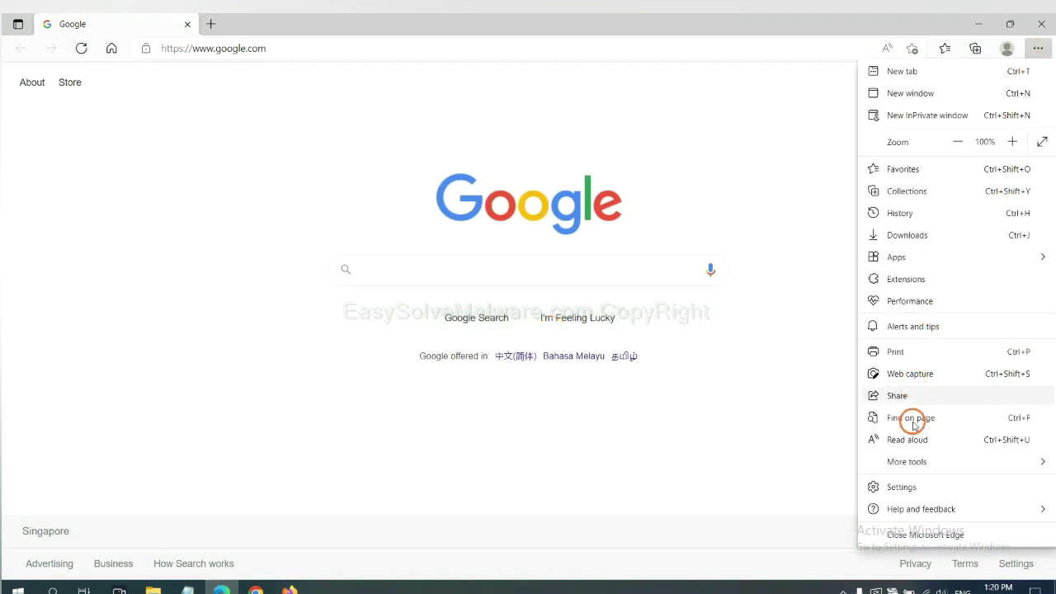
pyautogui.click(902, 487)
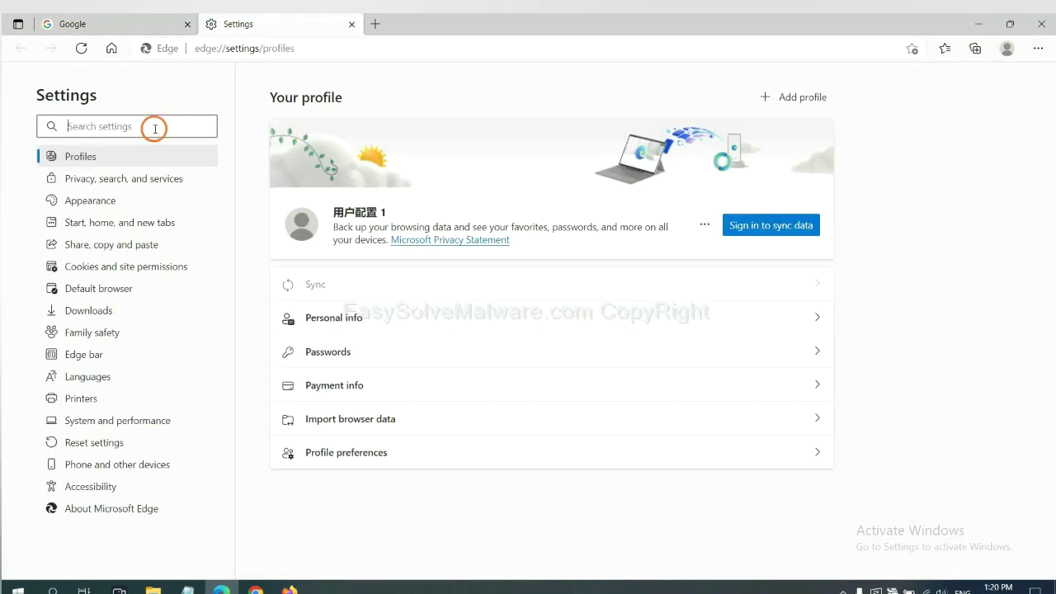
pyautogui.write('re')
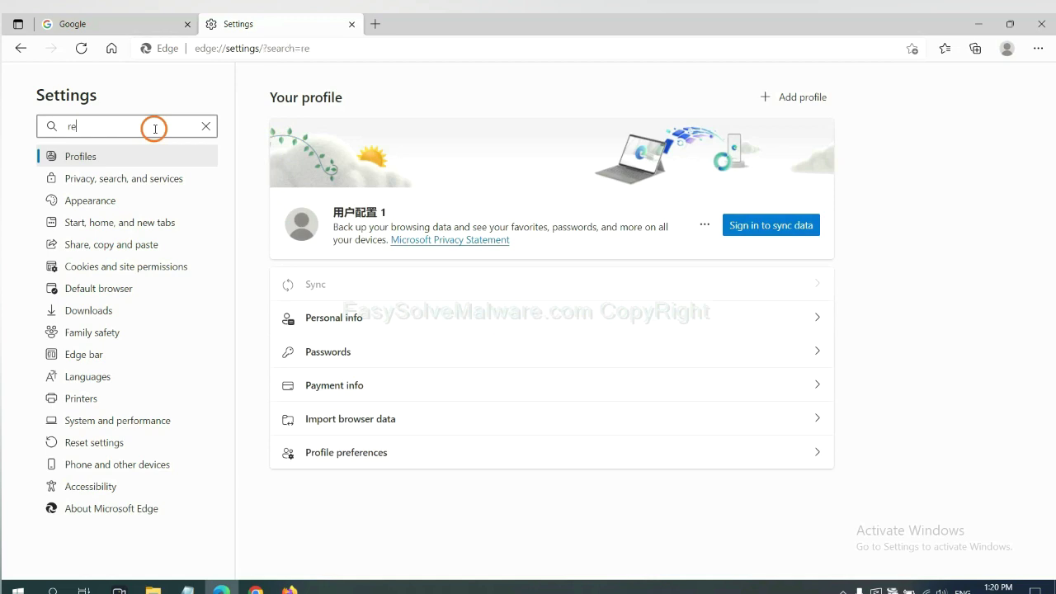
pyautogui.write('set')
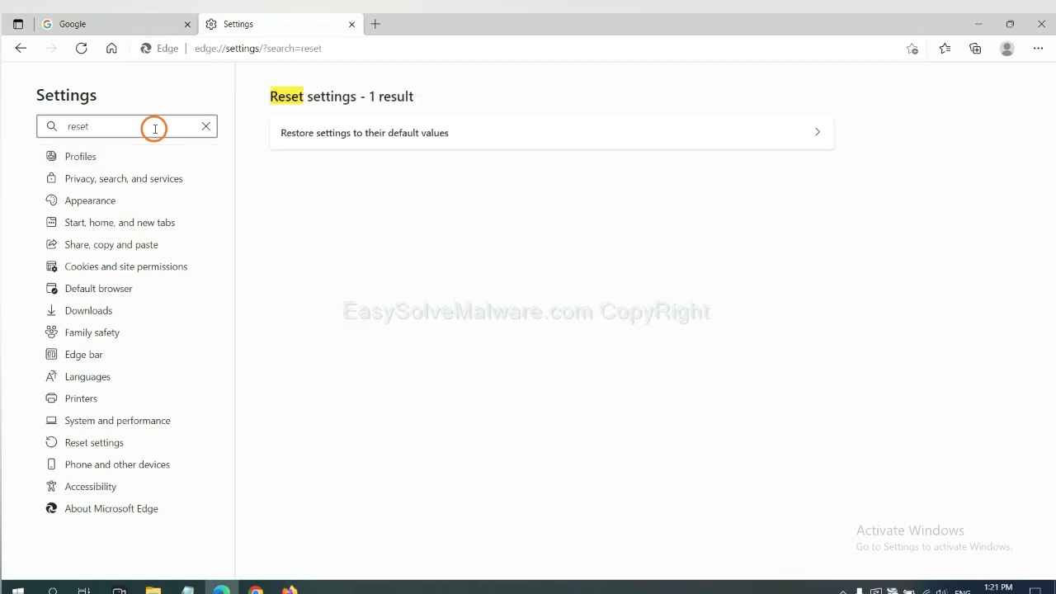
pyautogui.click(371, 132)
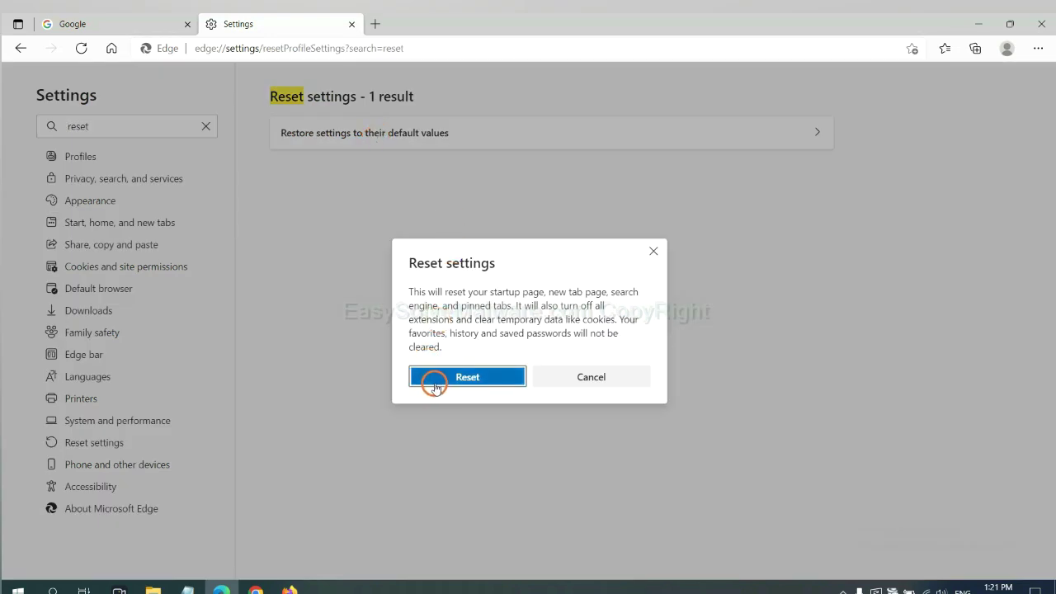